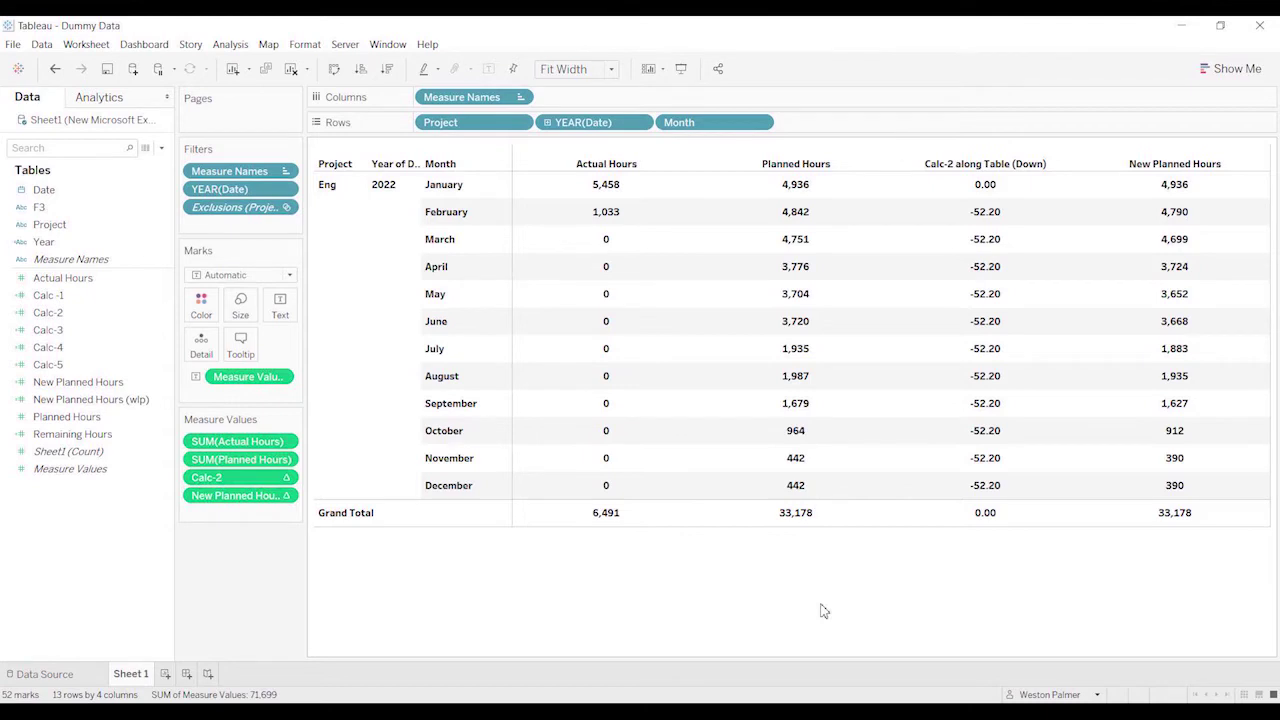
right_click(162, 314)
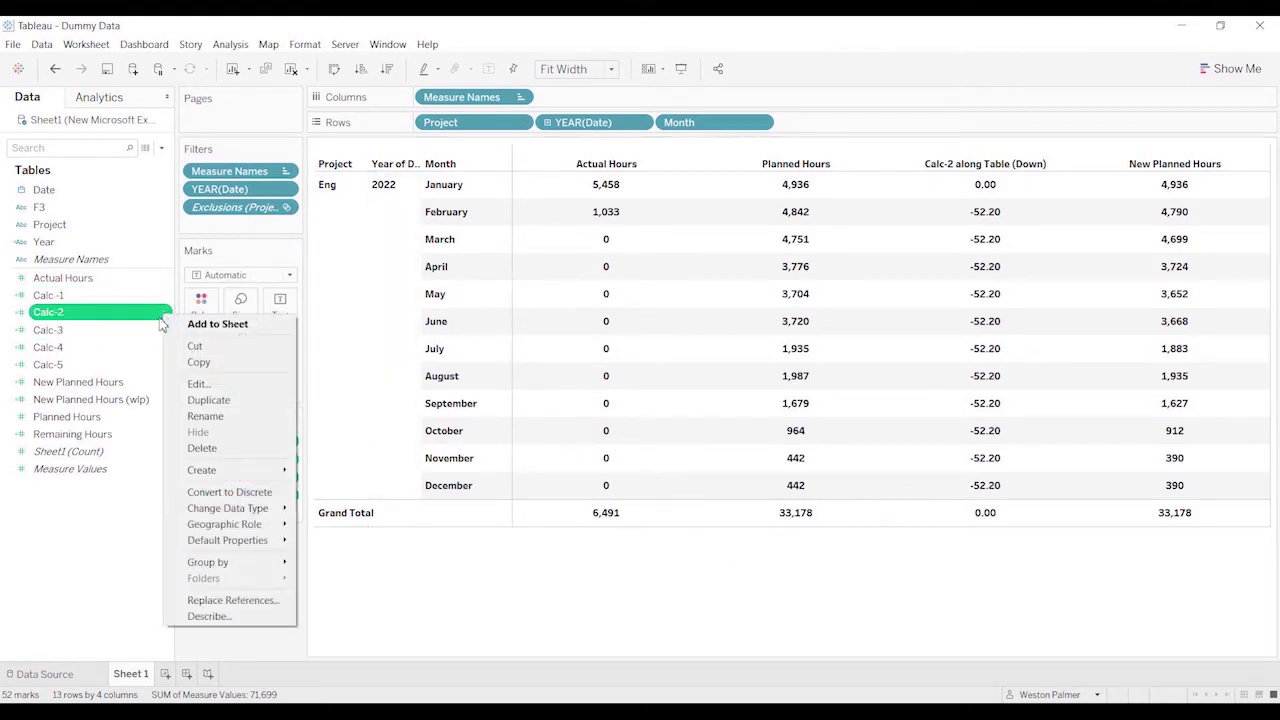
click(198, 384)
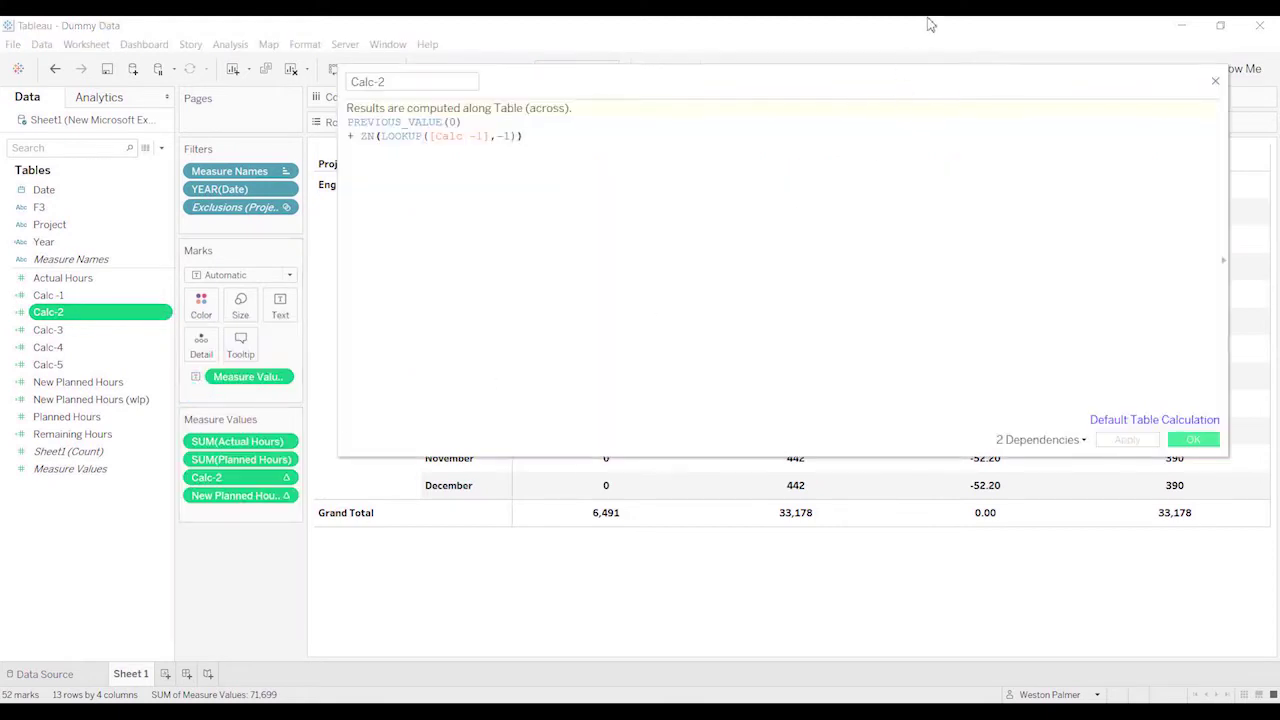
drag(925, 63, 957, 138)
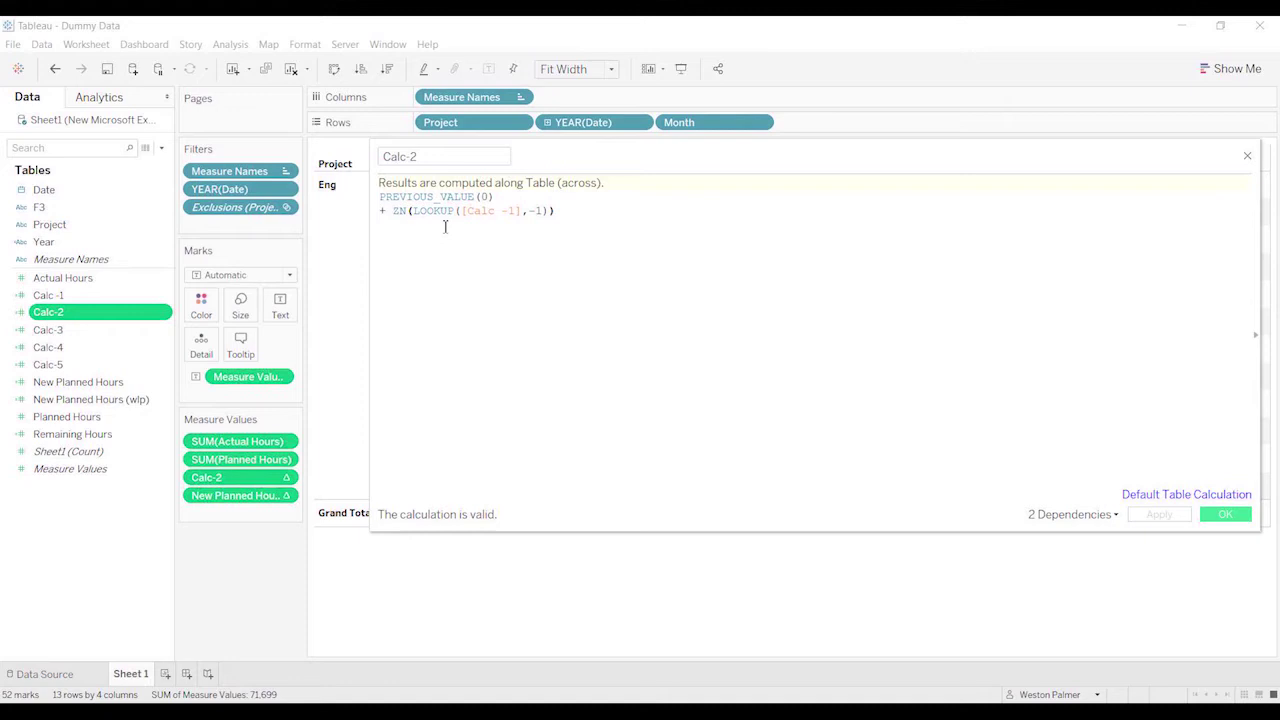
click(511, 234)
mouse_move(757, 160)
mouse_down()
mouse_move(737, 447)
mouse_move(767, 520)
mouse_up()
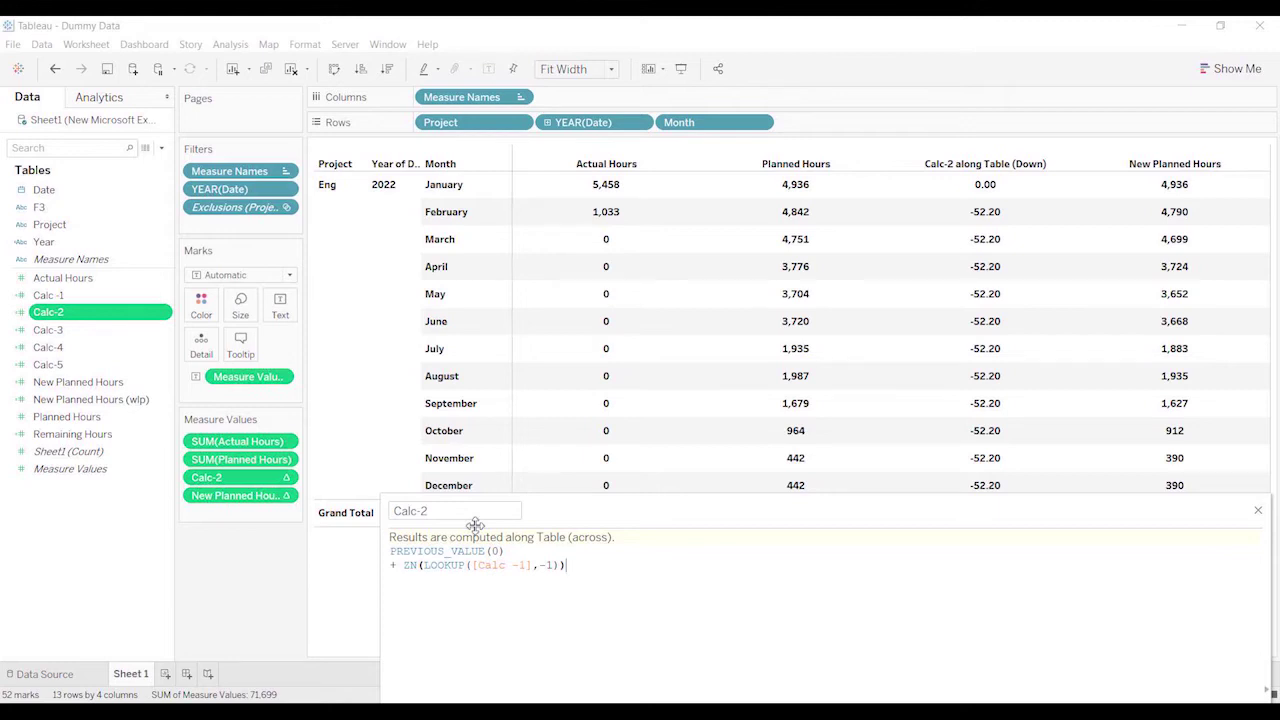
drag(591, 517, 408, 130)
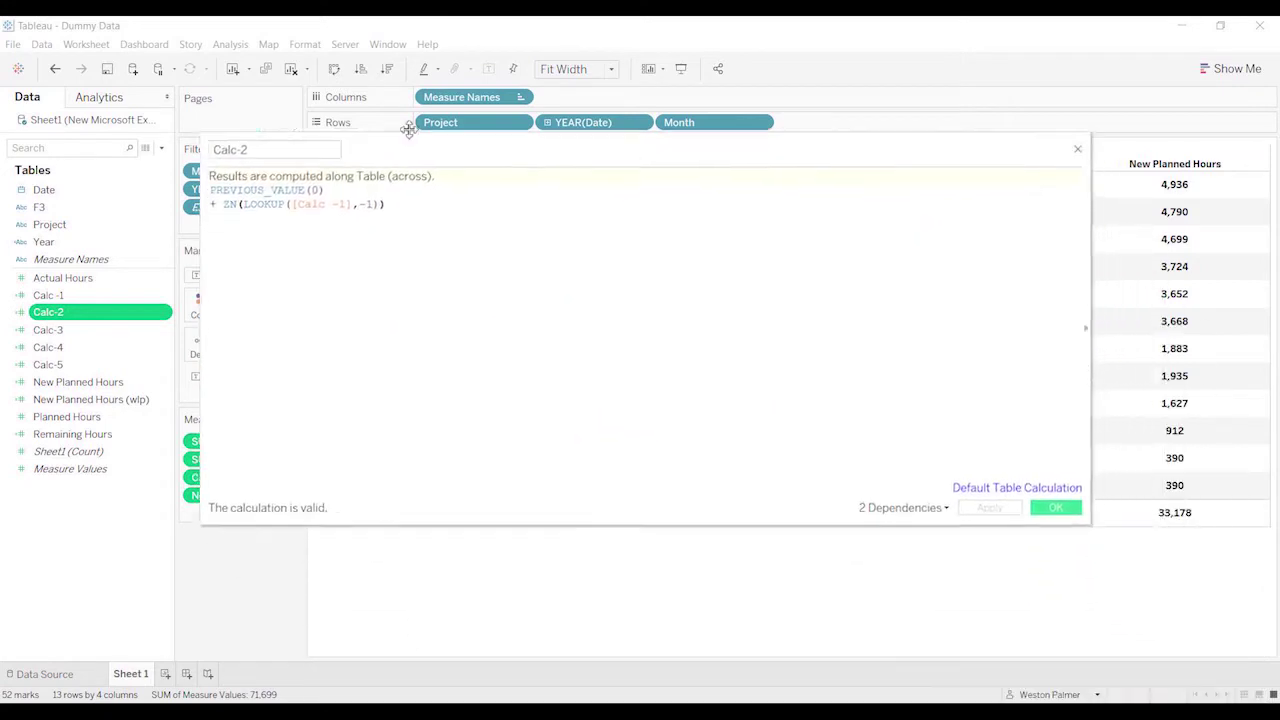
click(1053, 100)
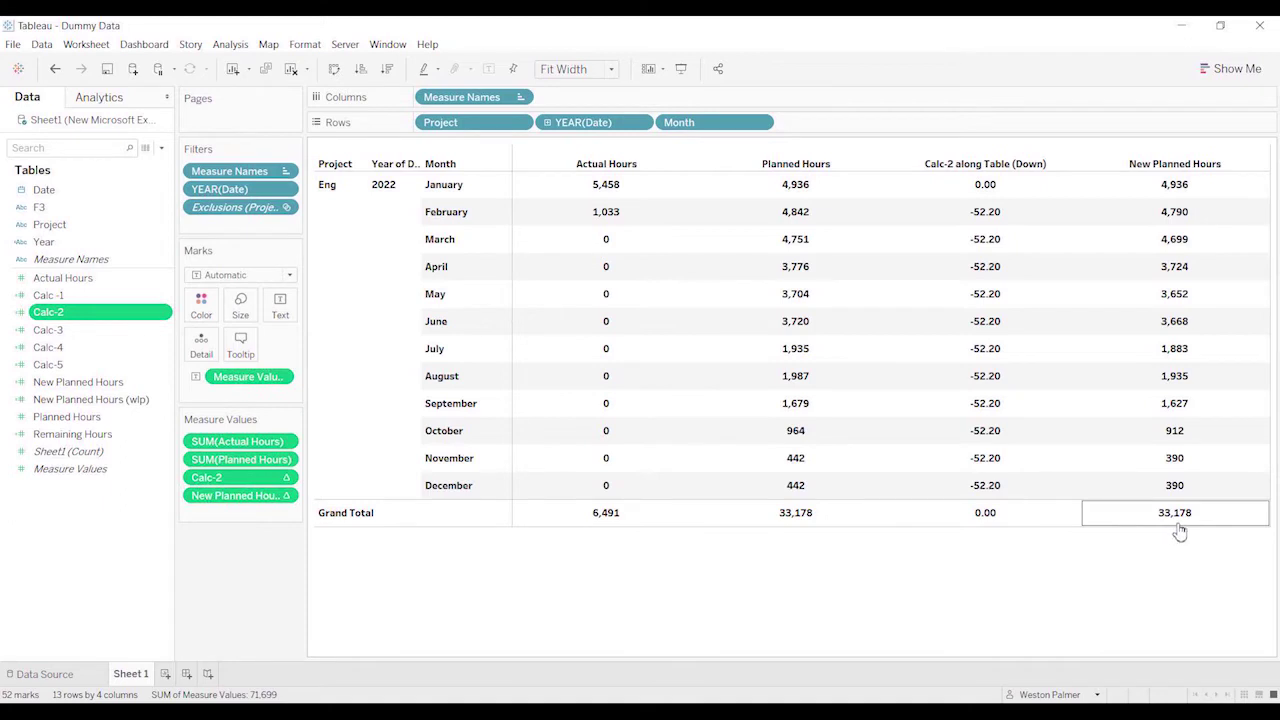
click(162, 382)
right_click(165, 387)
click(205, 470)
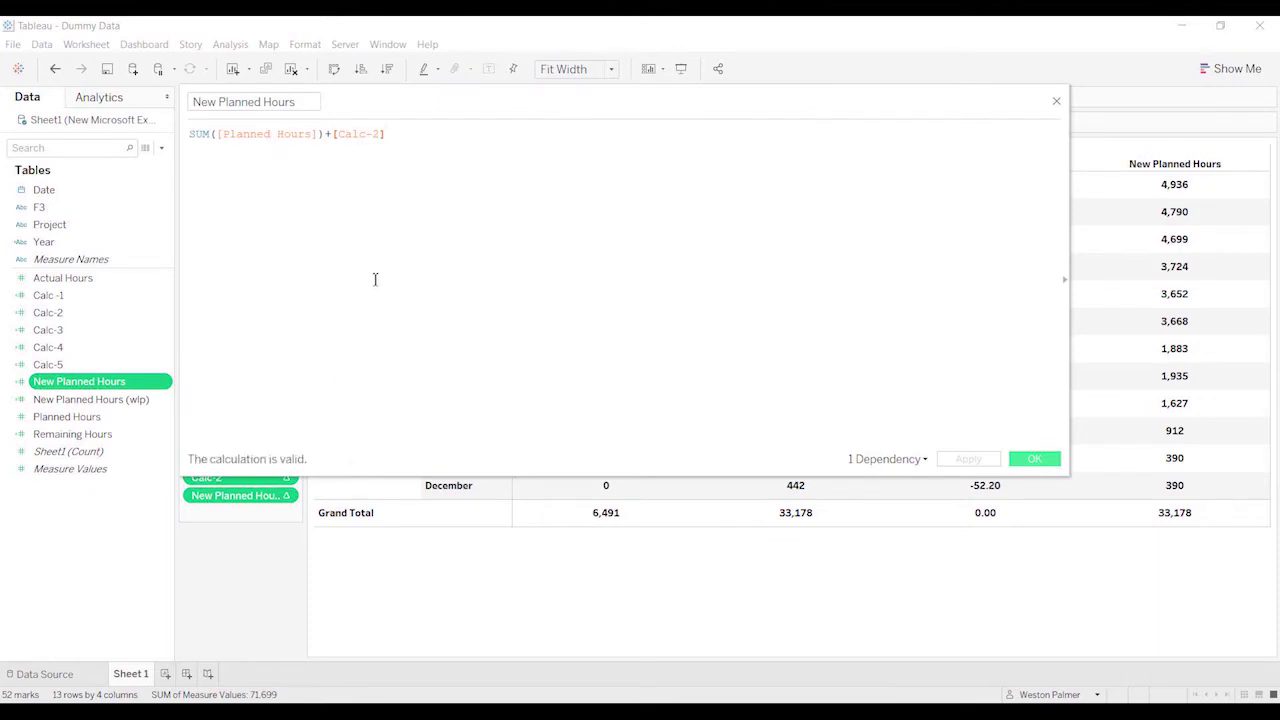
scroll(365, 262, up, 1)
scroll(395, 245, up, 2)
scroll(408, 238, up, 1)
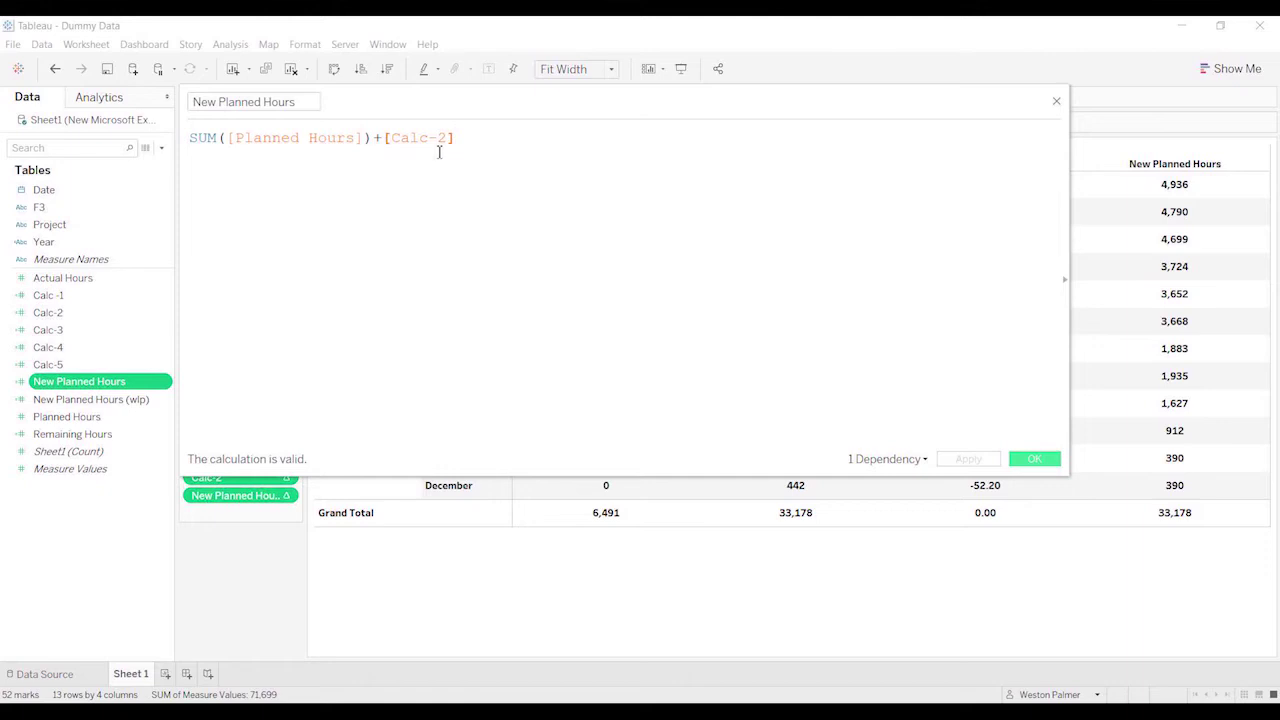
click(1056, 101)
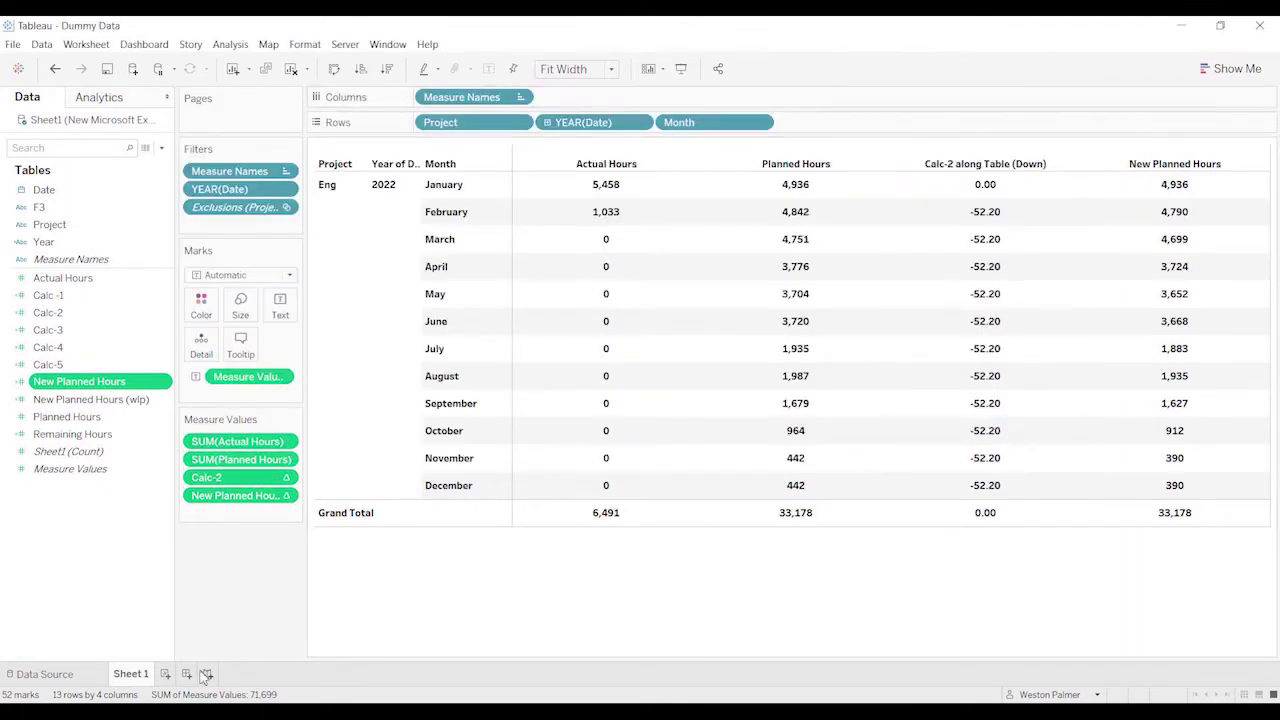
Duplicate Sheet 1 as Sheet 1 (2) and review Calc-3's FIXED-by-Project Actual Hours formula
right_click(137, 673)
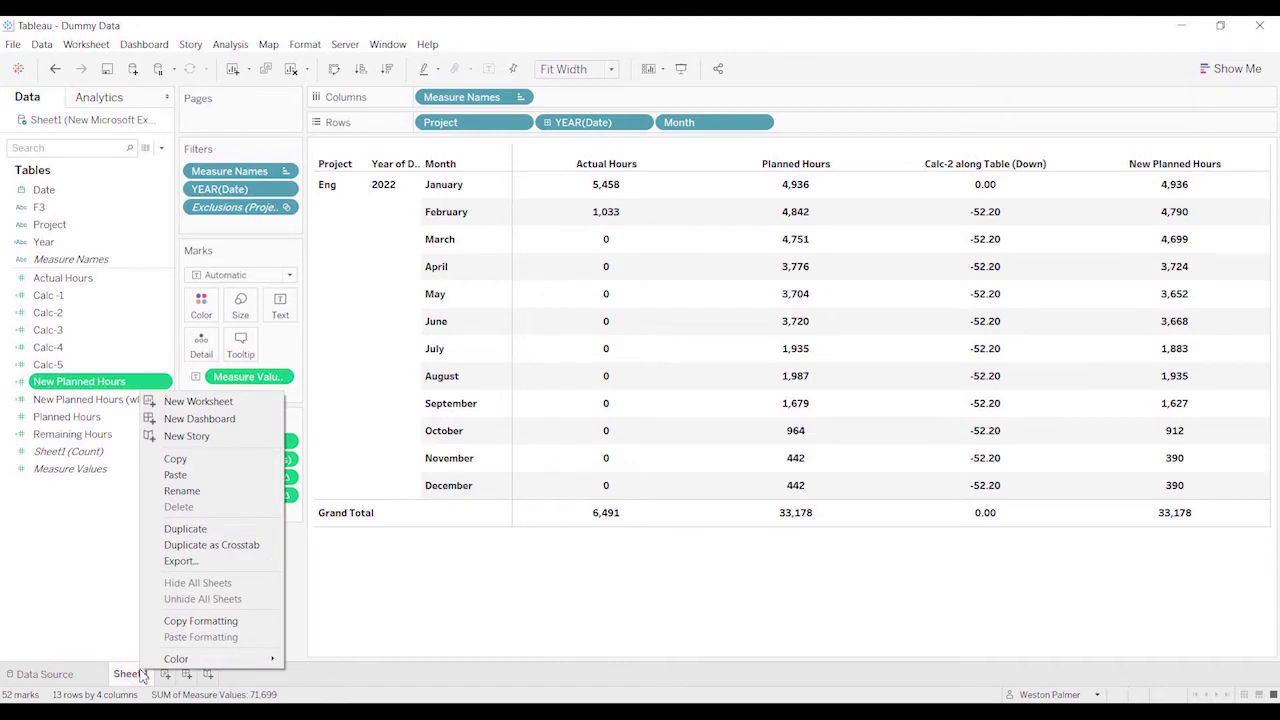
click(185, 529)
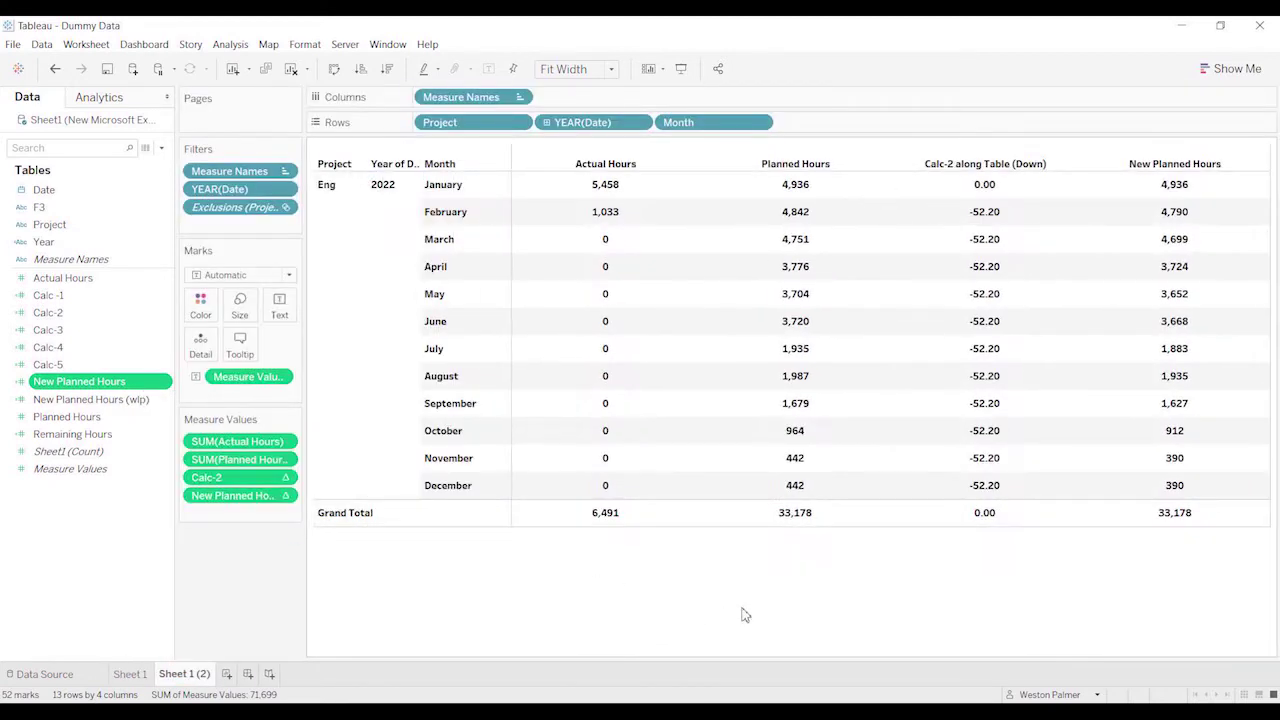
mouse_move(48, 330)
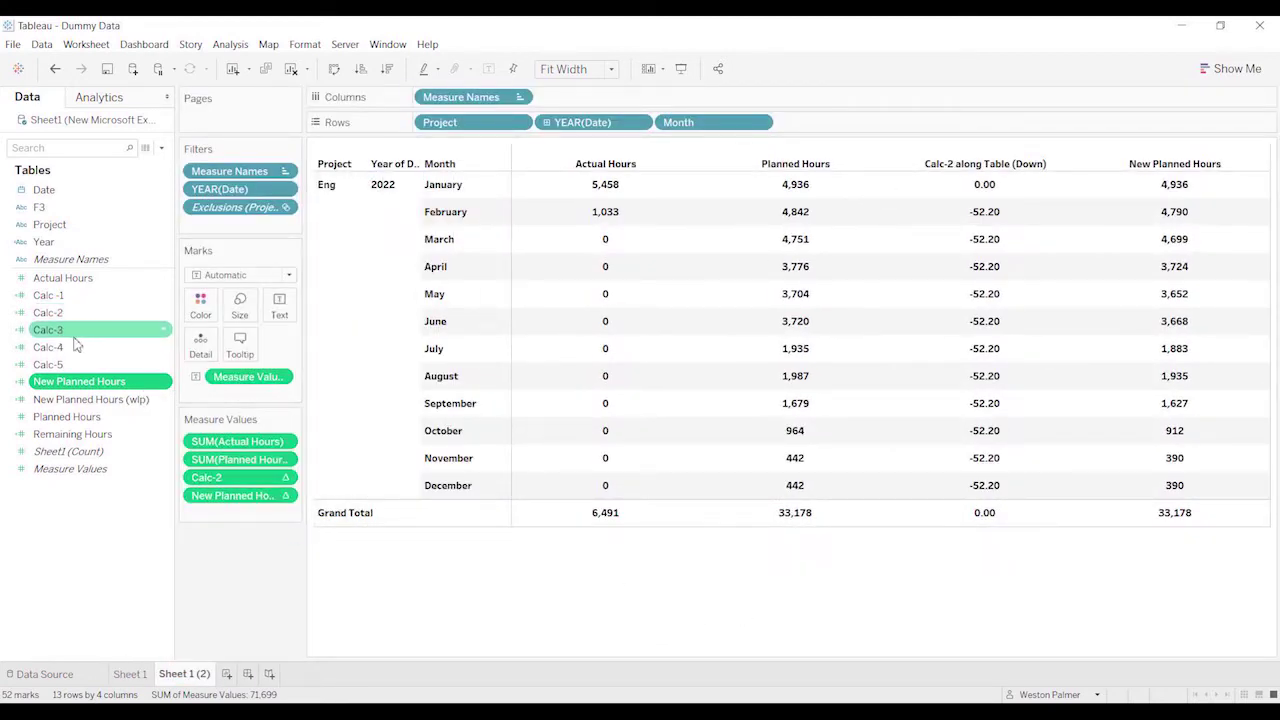
click(163, 330)
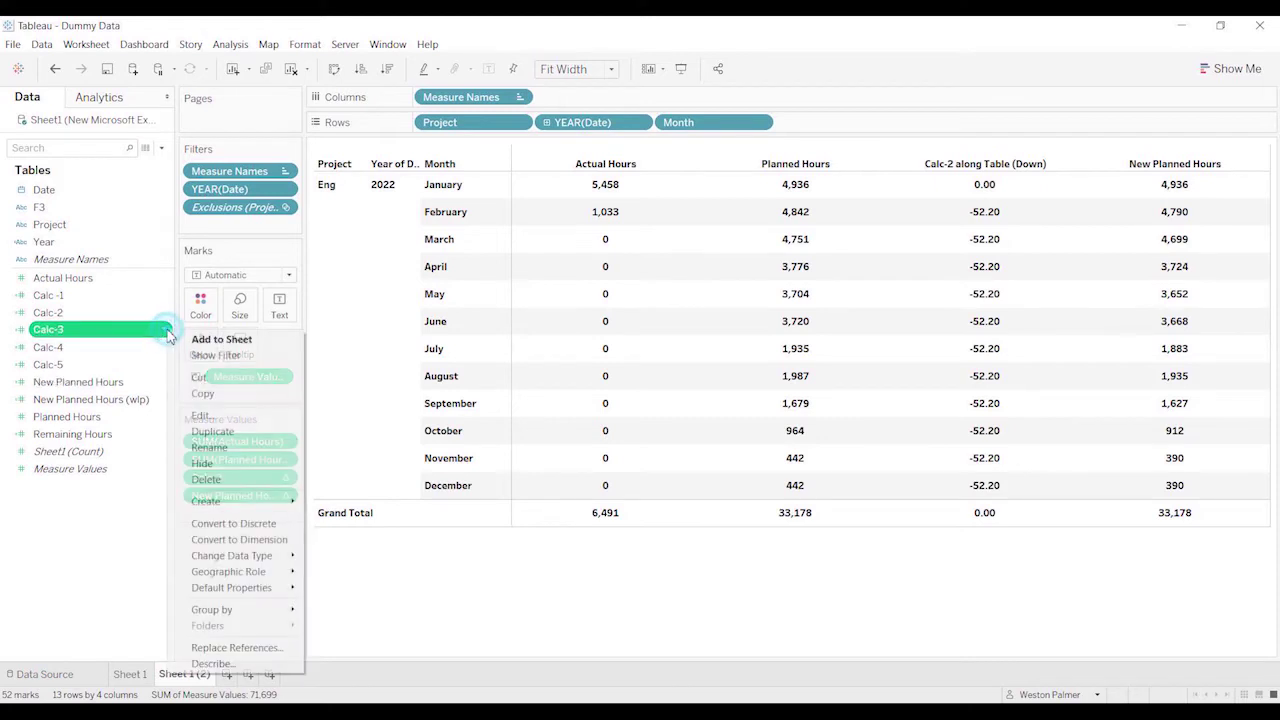
click(204, 415)
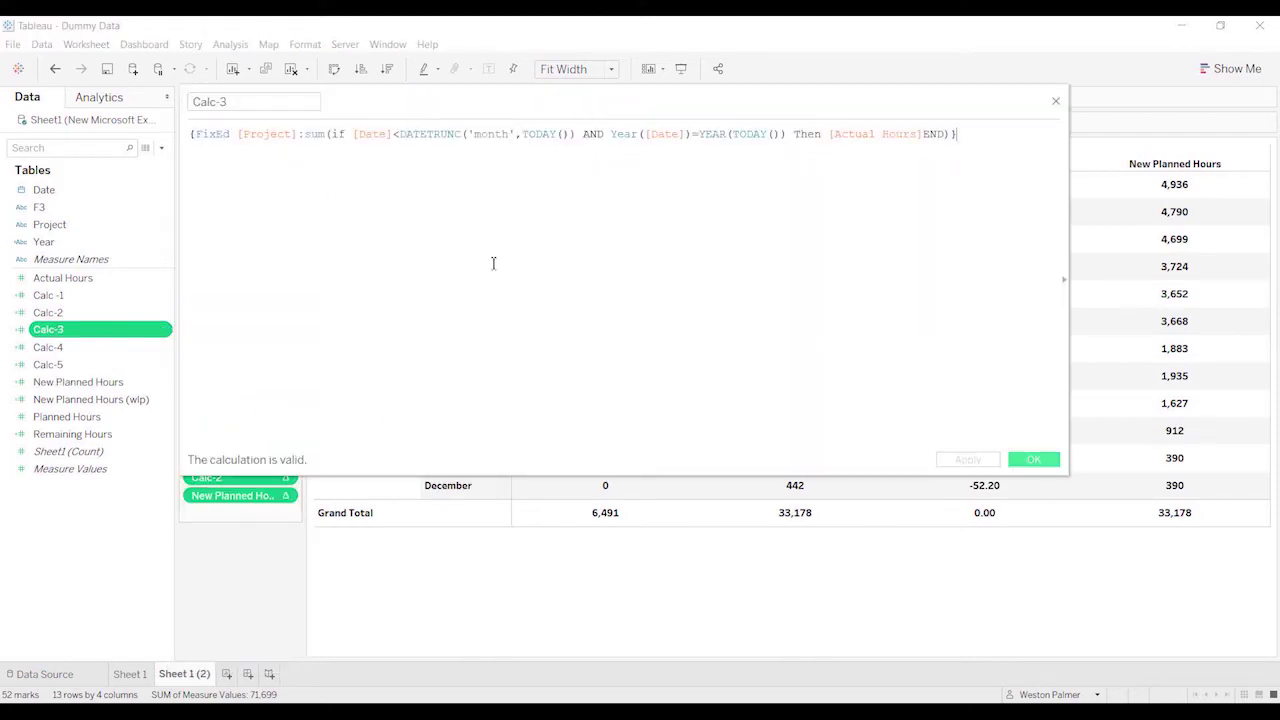
ctrl+scroll(495, 255, up, 1)
ctrl+scroll(505, 250, up, 1)
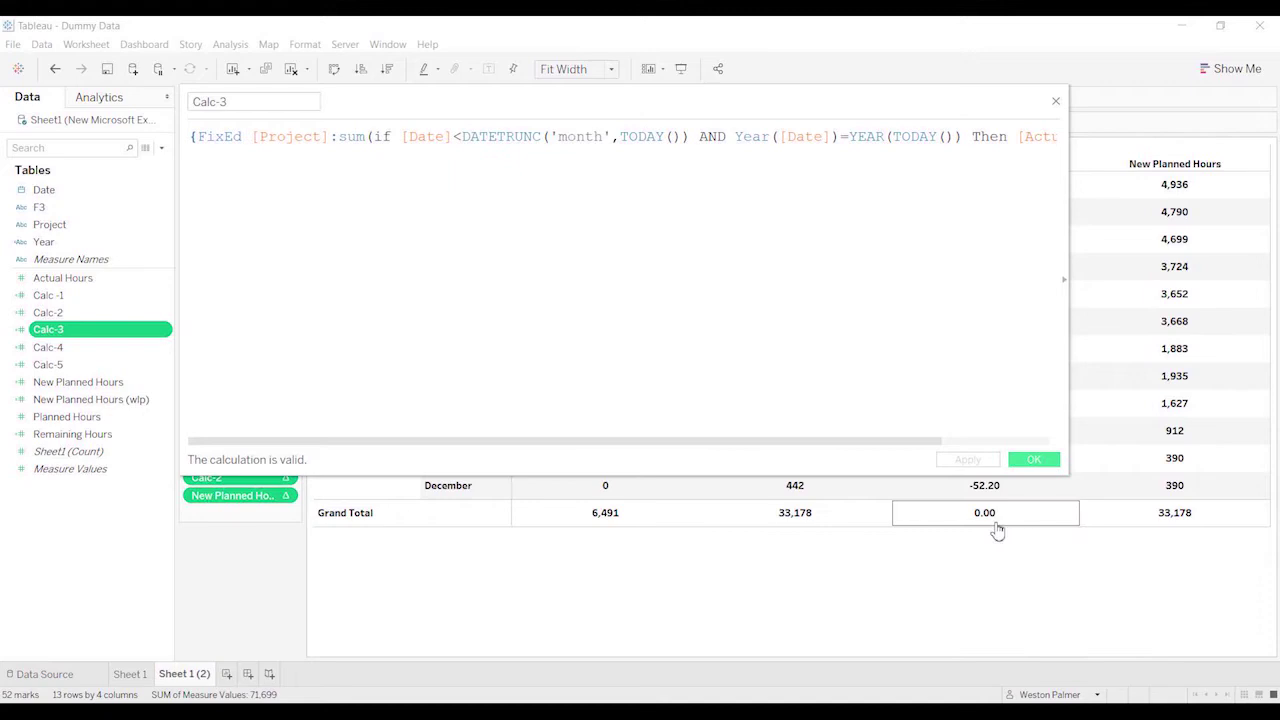
drag(1070, 478, 1274, 521)
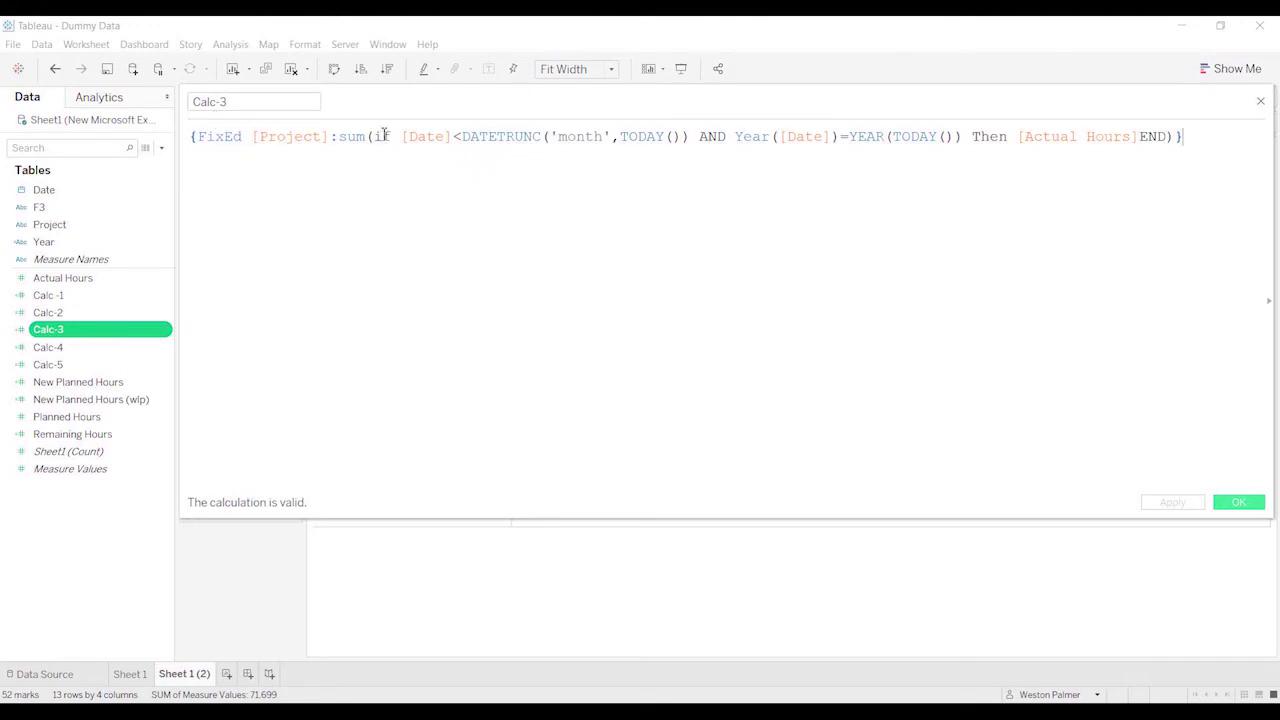
drag(393, 105, 385, 257)
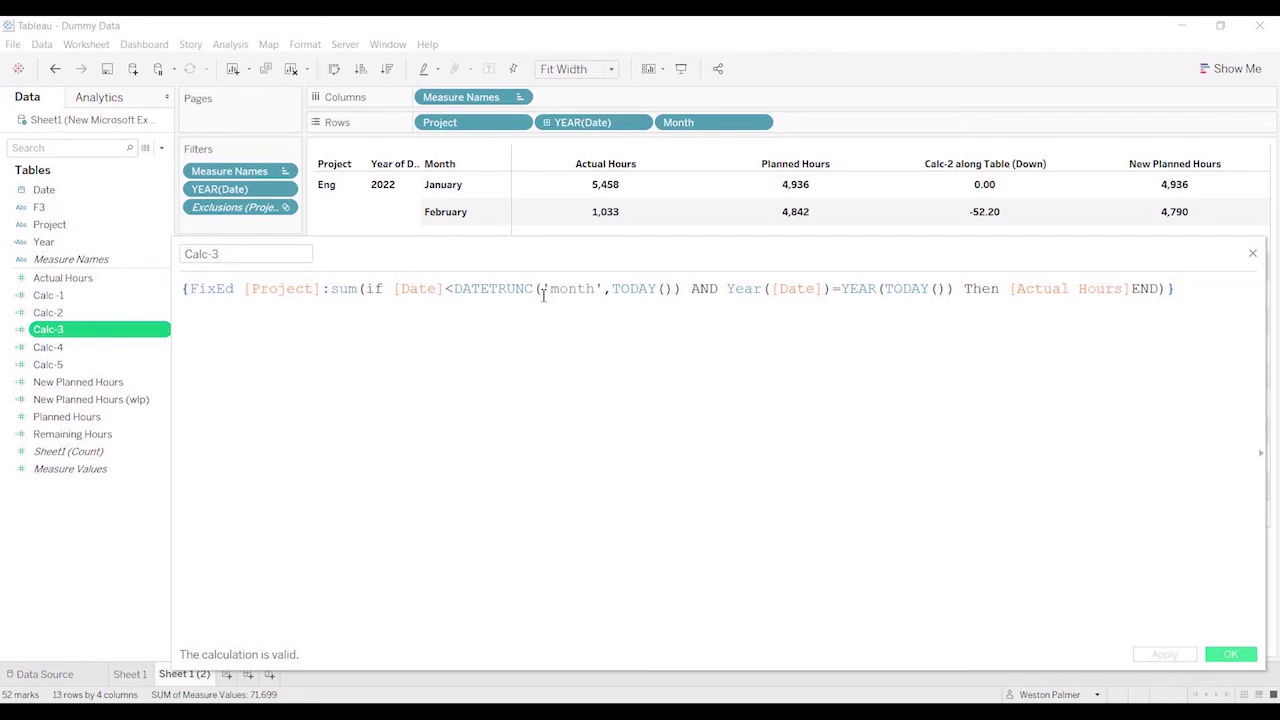
Close the Calc-3 formula and add Calc-3 to the crosstab, showing 5,458 per month
click(1252, 253)
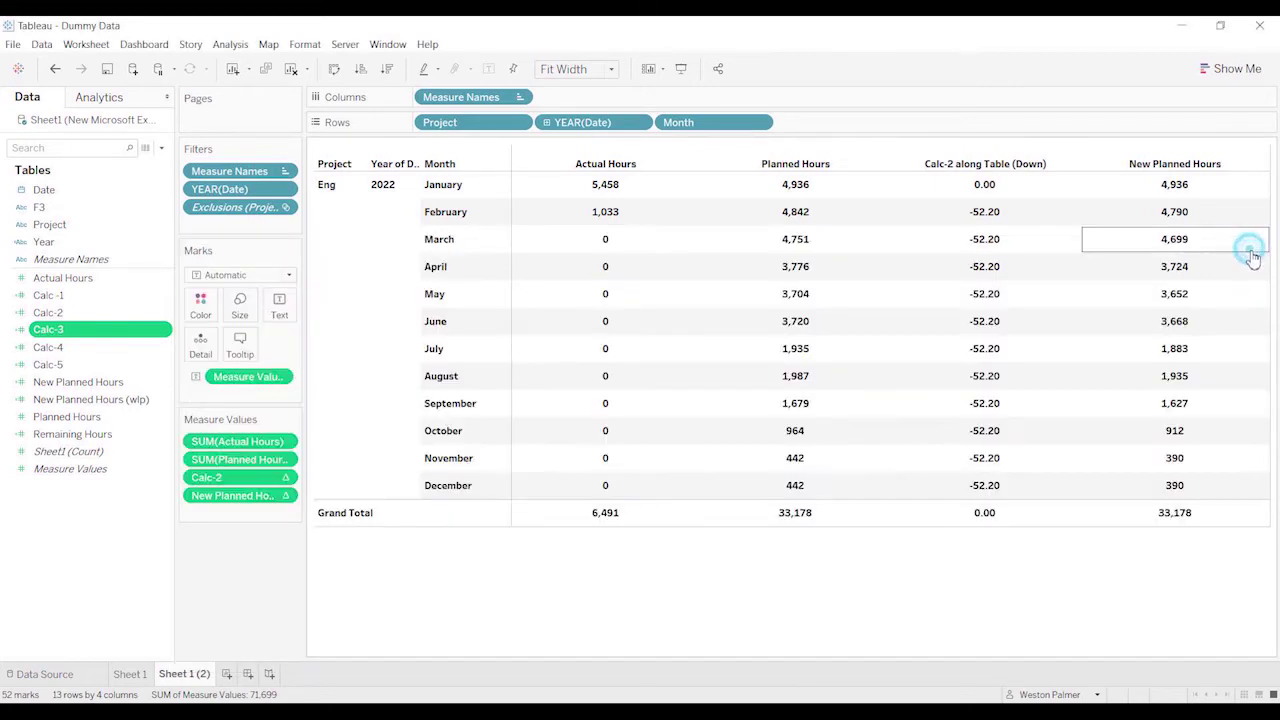
drag(76, 329, 232, 470)
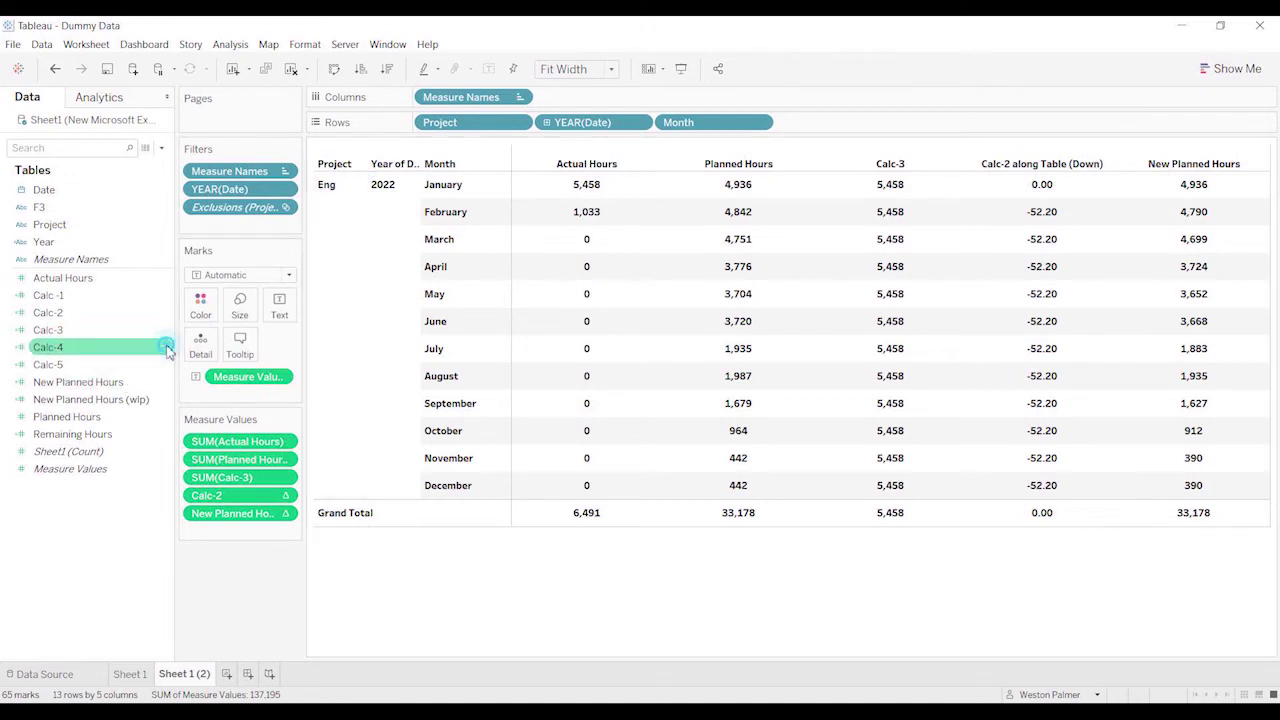
Review the Calc-4 formula, then add Calc-4 to the crosstab, showing 522 per month
click(166, 347)
click(205, 430)
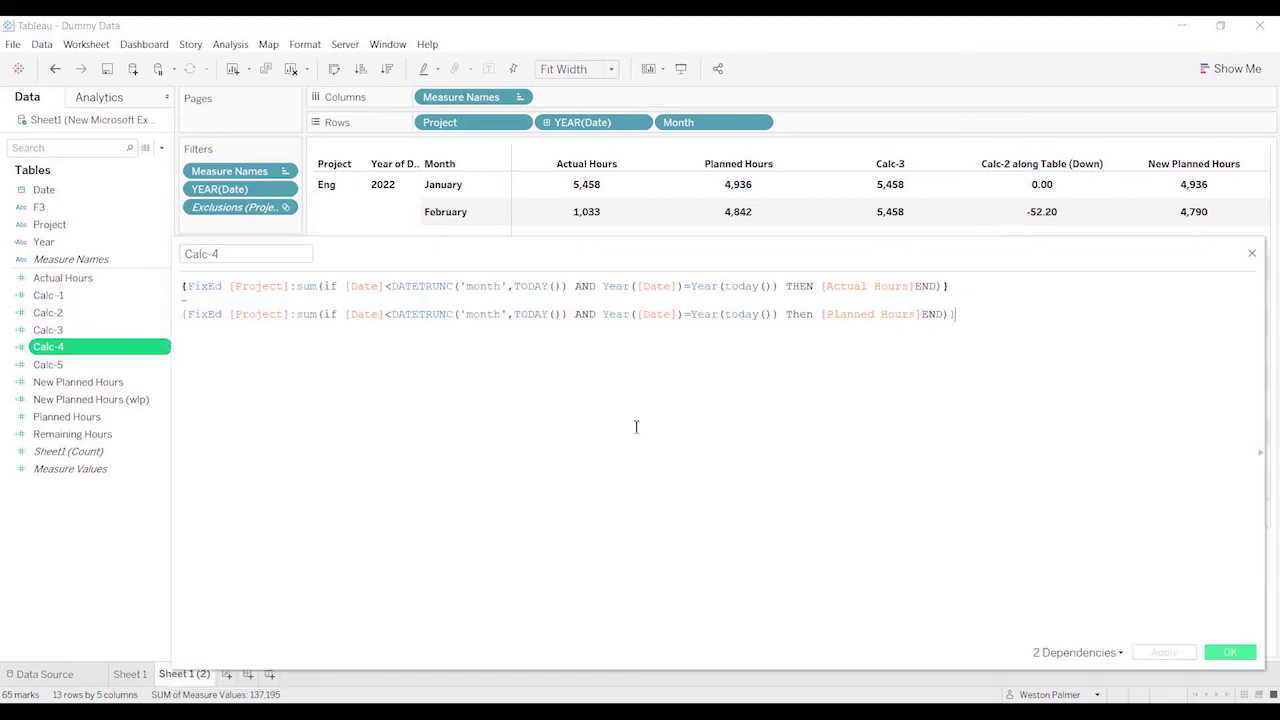
scroll(617, 406, up, 1)
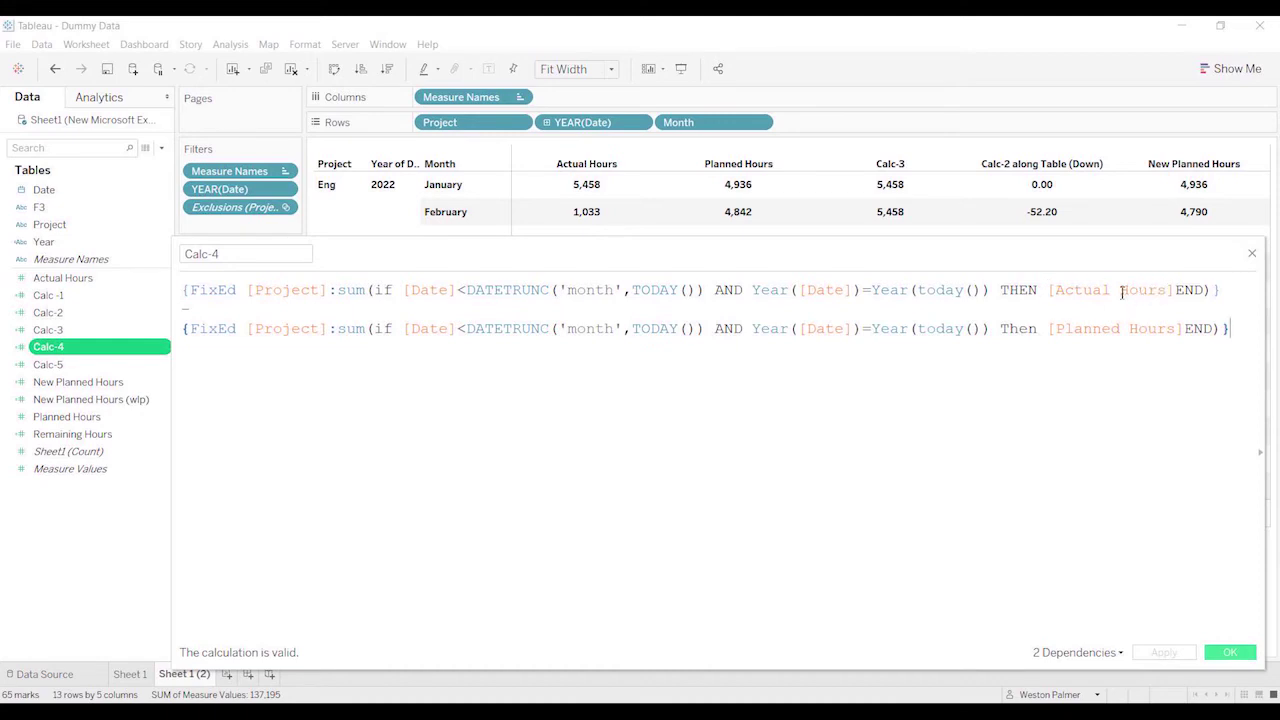
drag(200, 309, 175, 309)
click(1229, 652)
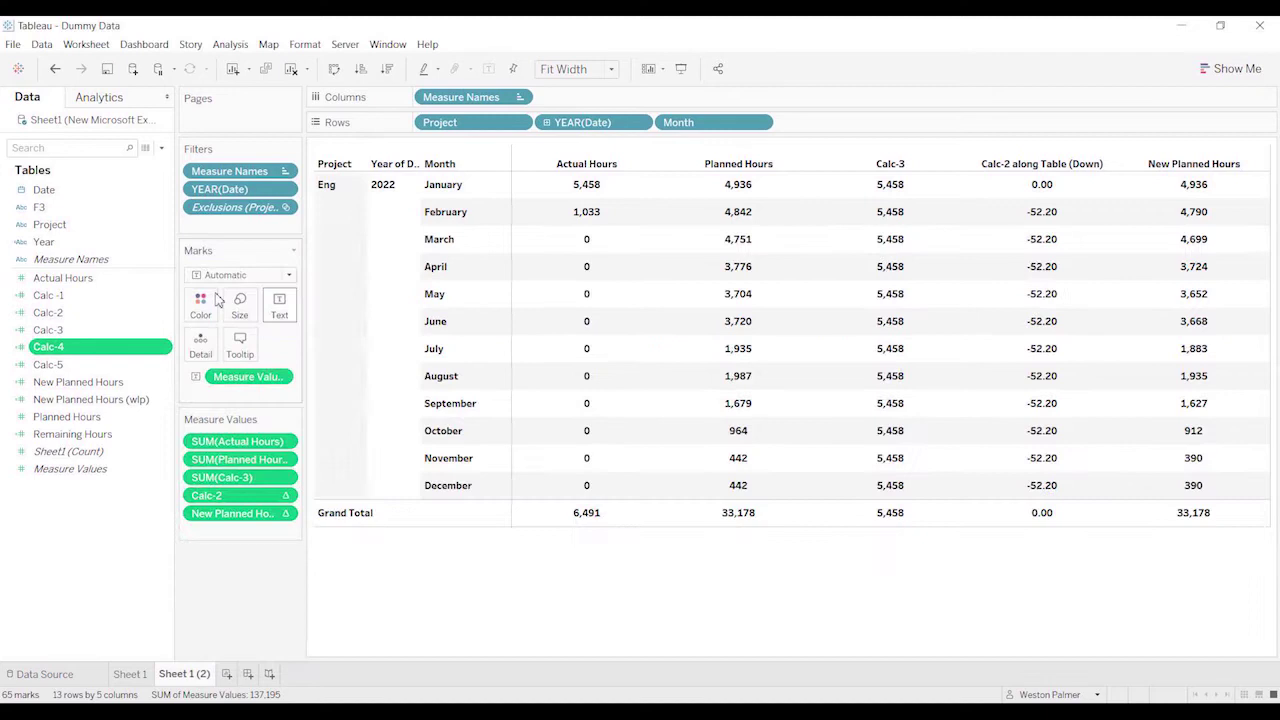
drag(48, 347, 210, 495)
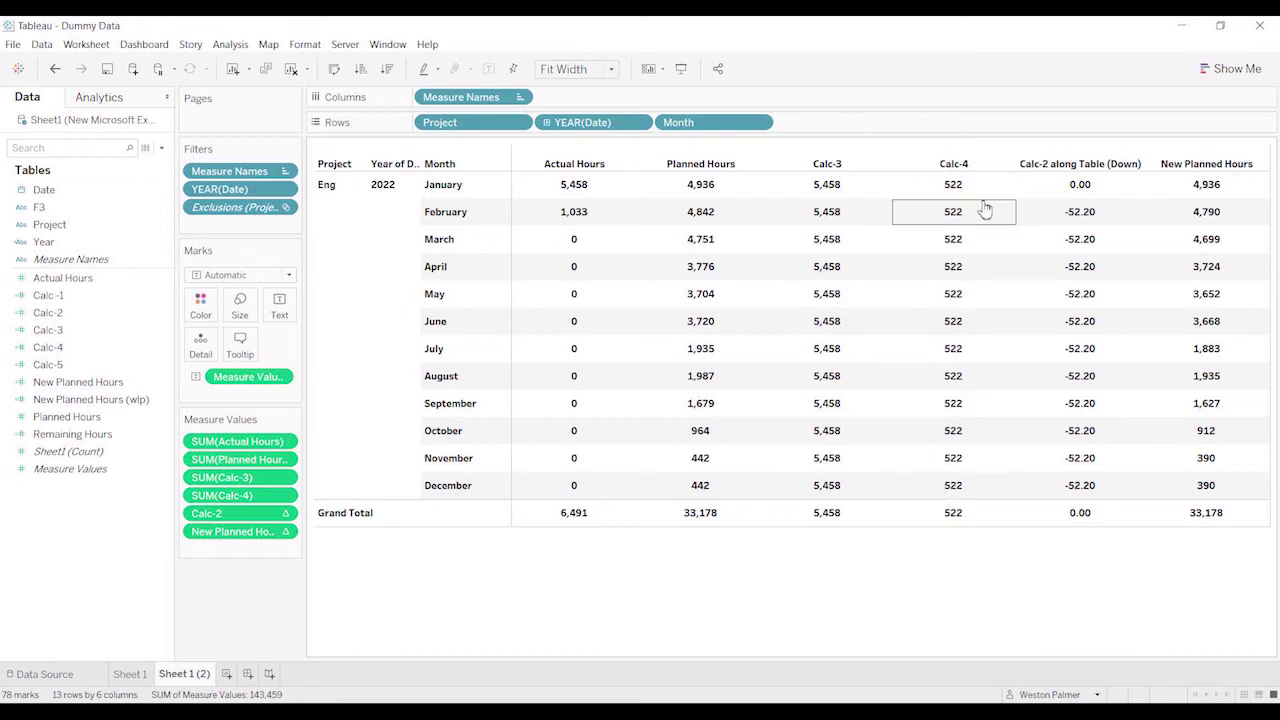
mouse_move(95, 364)
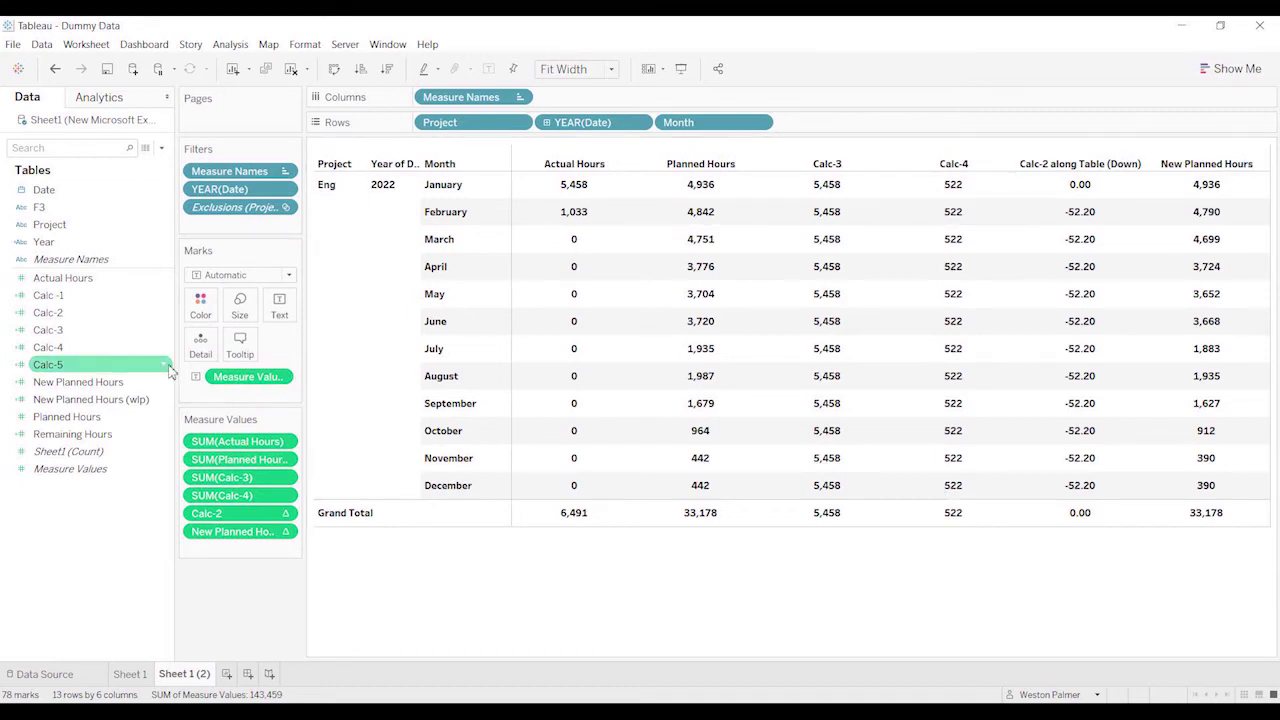
click(167, 366)
click(218, 452)
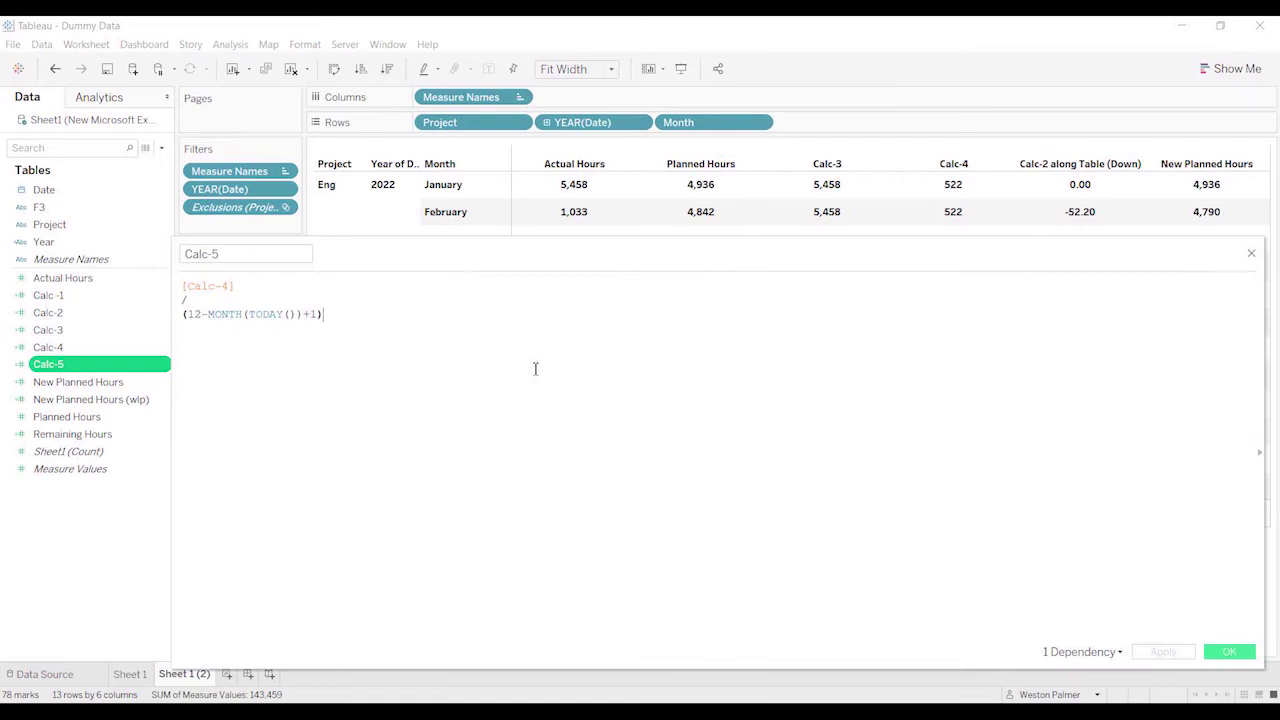
scroll(631, 371, up, 1)
scroll(643, 380, up, 1)
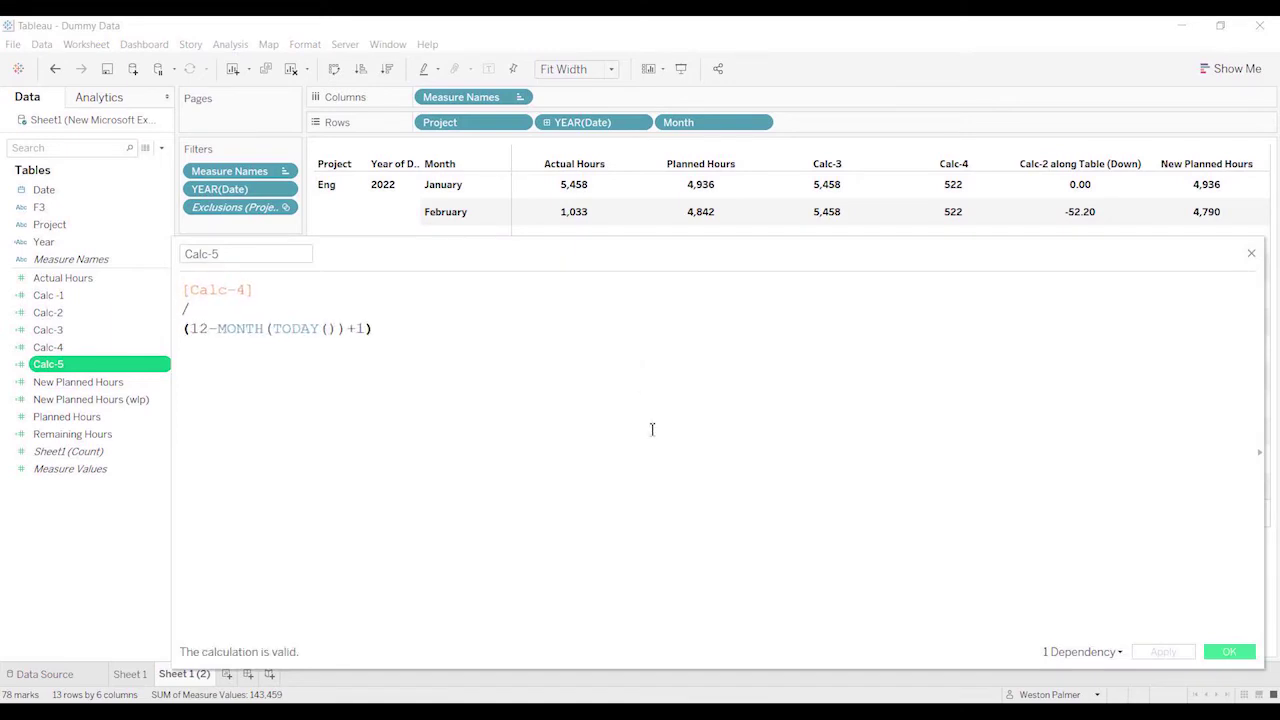
scroll(651, 431, up, 1)
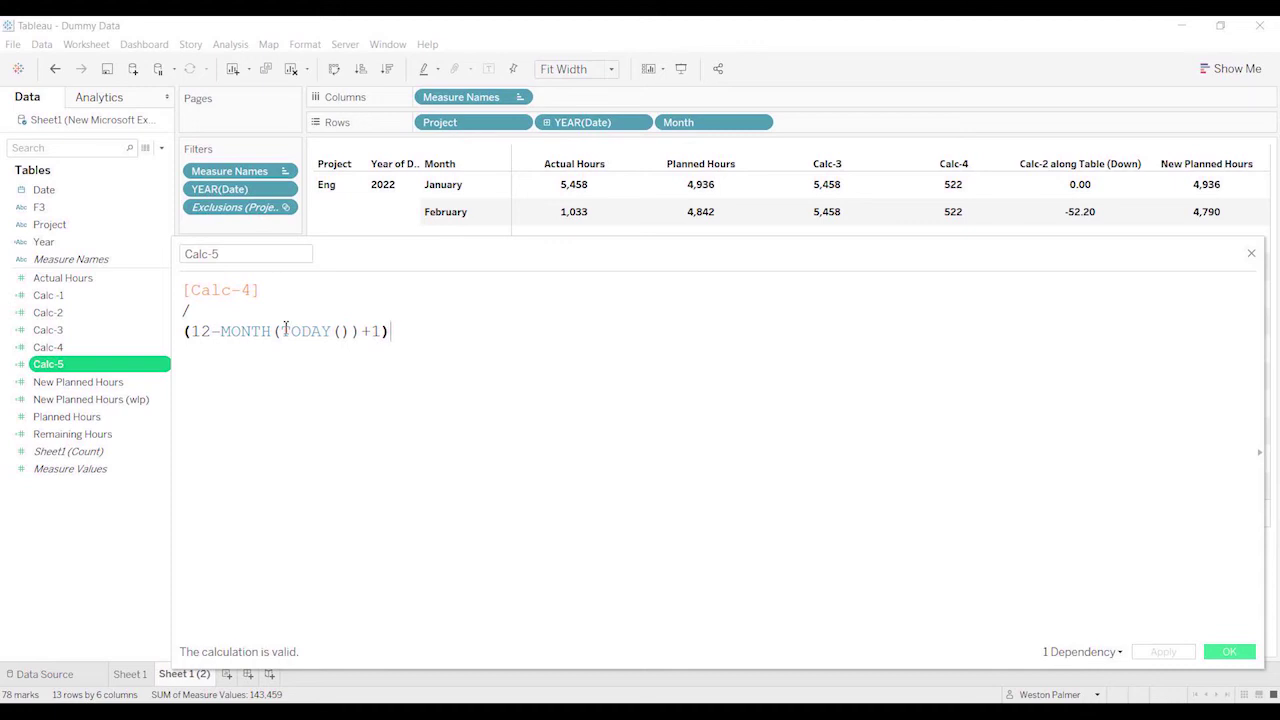
click(390, 332)
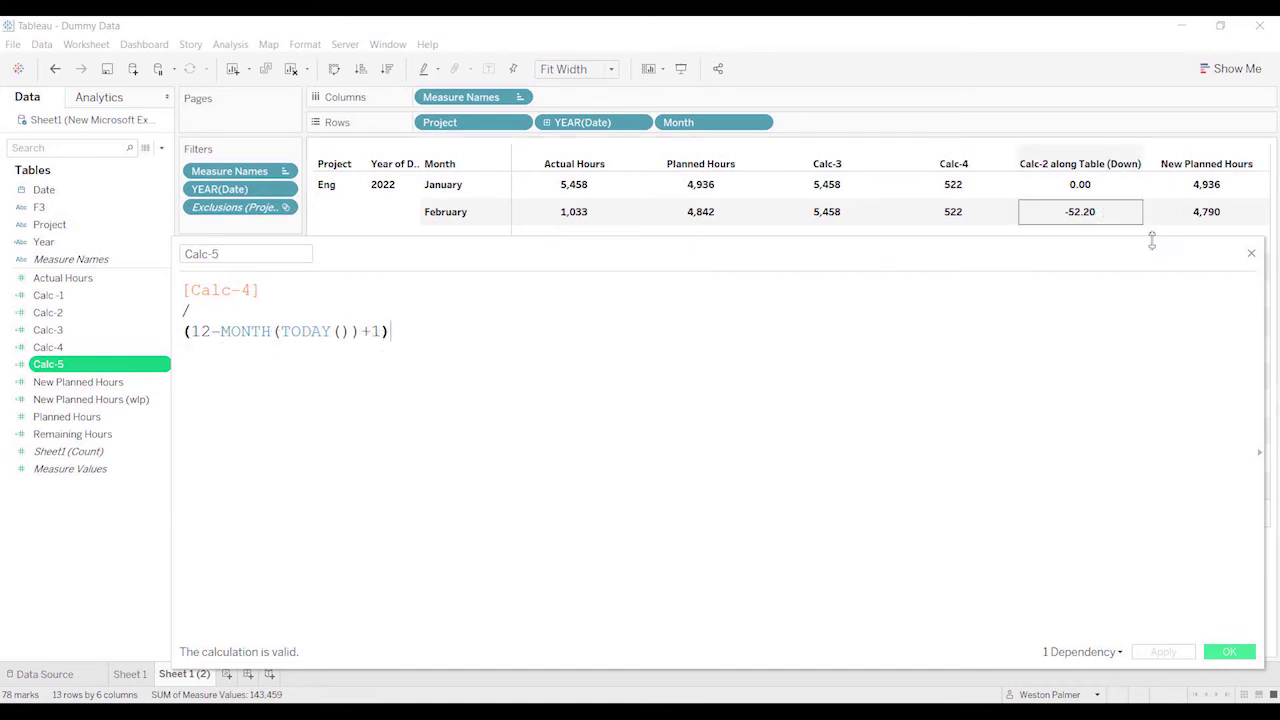
click(1252, 256)
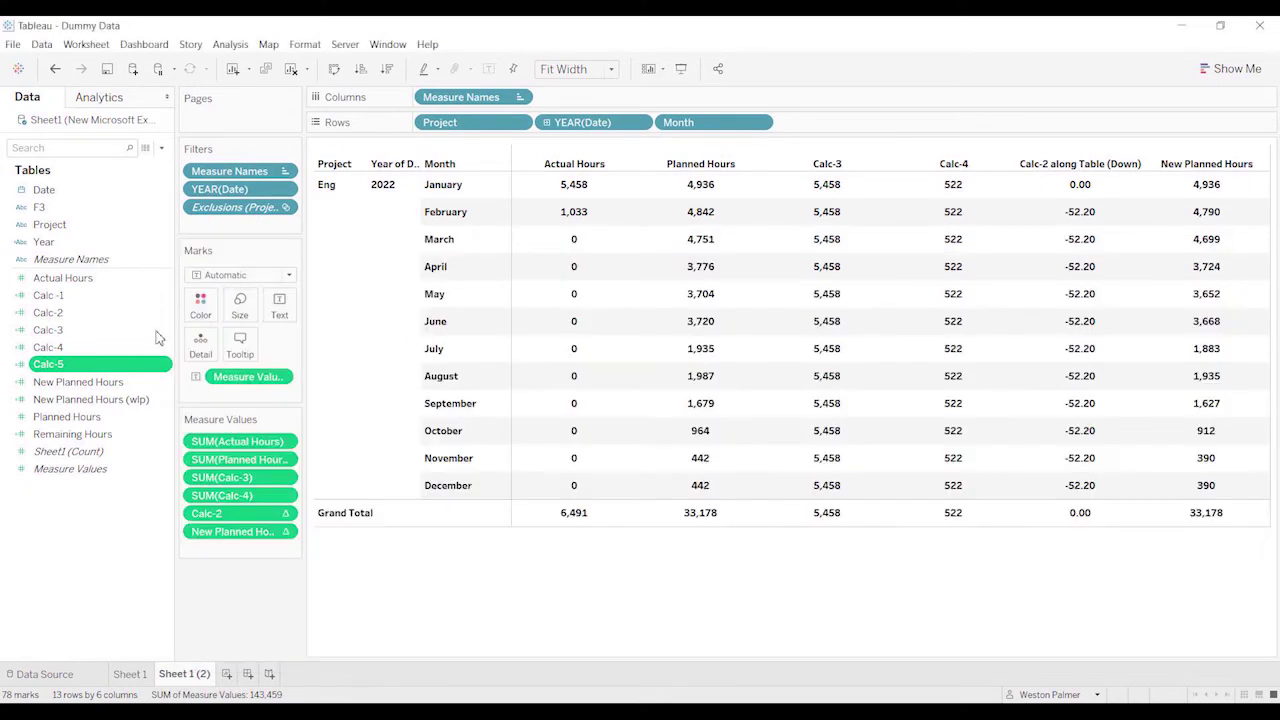
Add Calc-5 to Measure Values after Calc-4, showing 47 for every month
drag(97, 373, 247, 511)
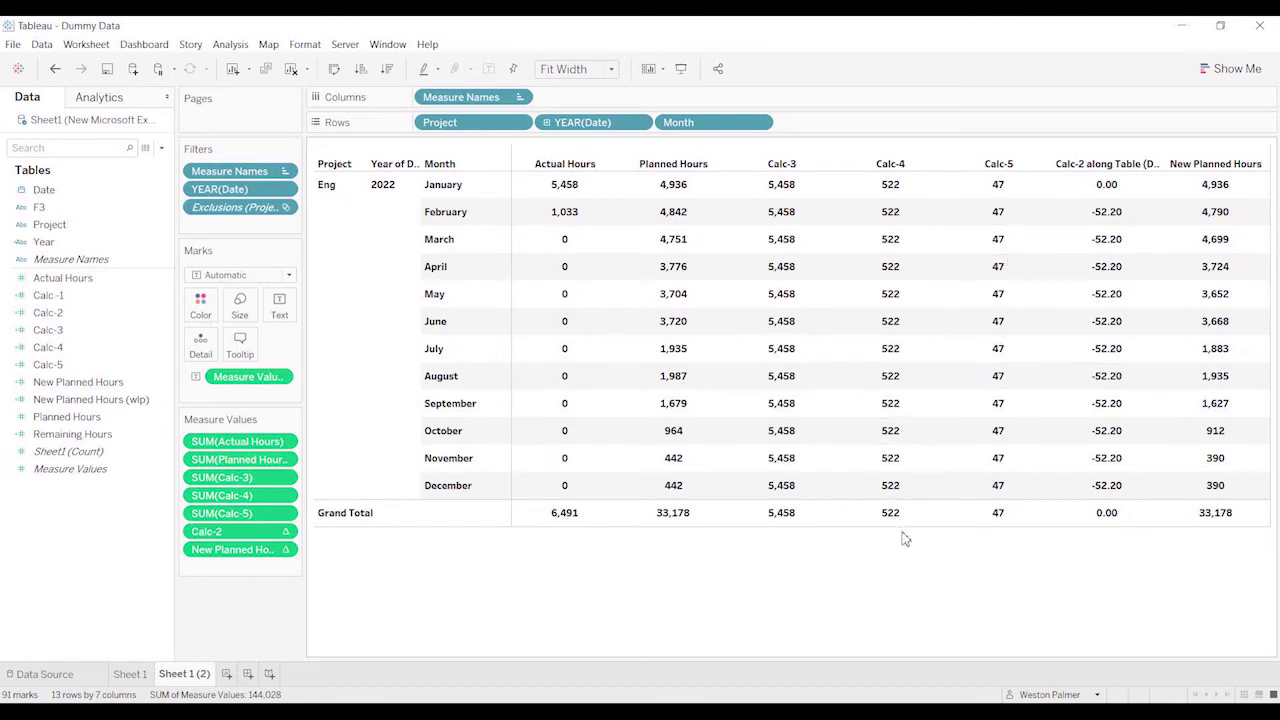
Rewrite New Planned Hours (wlp) as sum([Planned Hours])+max([Calc-5]) and save it
click(157, 403)
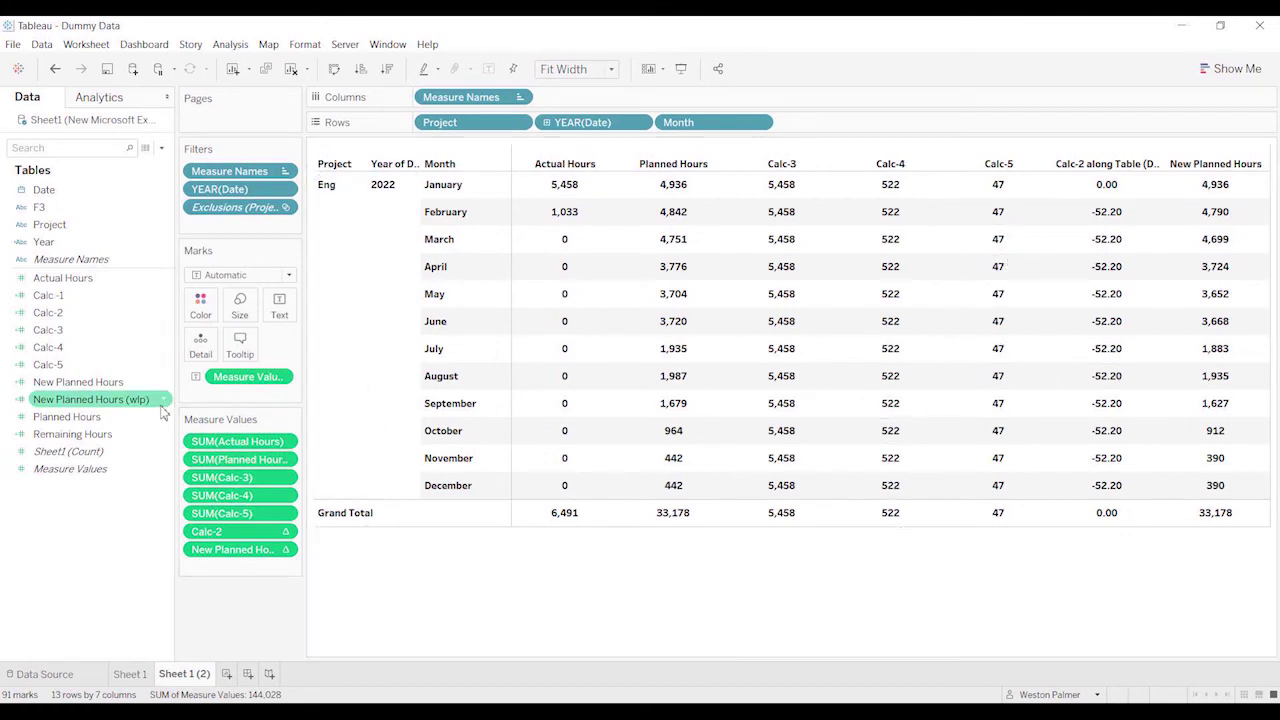
click(167, 400)
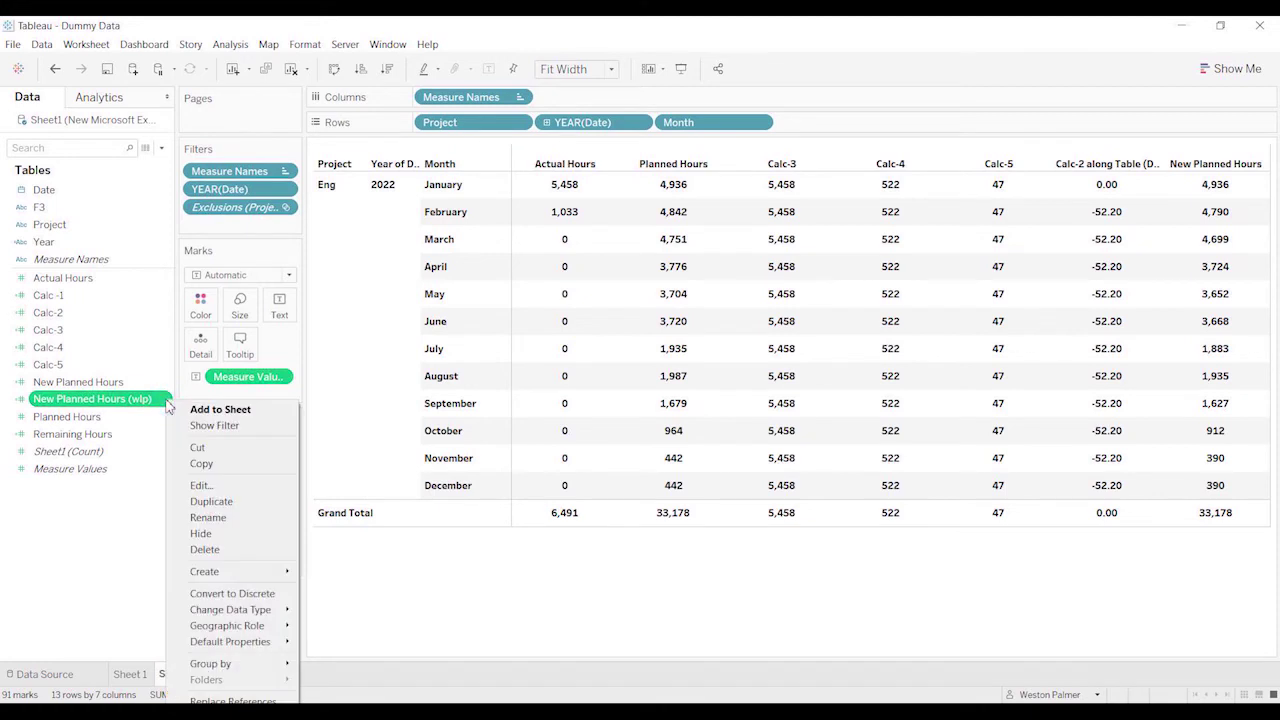
click(200, 484)
key(Left)
key(Left)
key(Left)
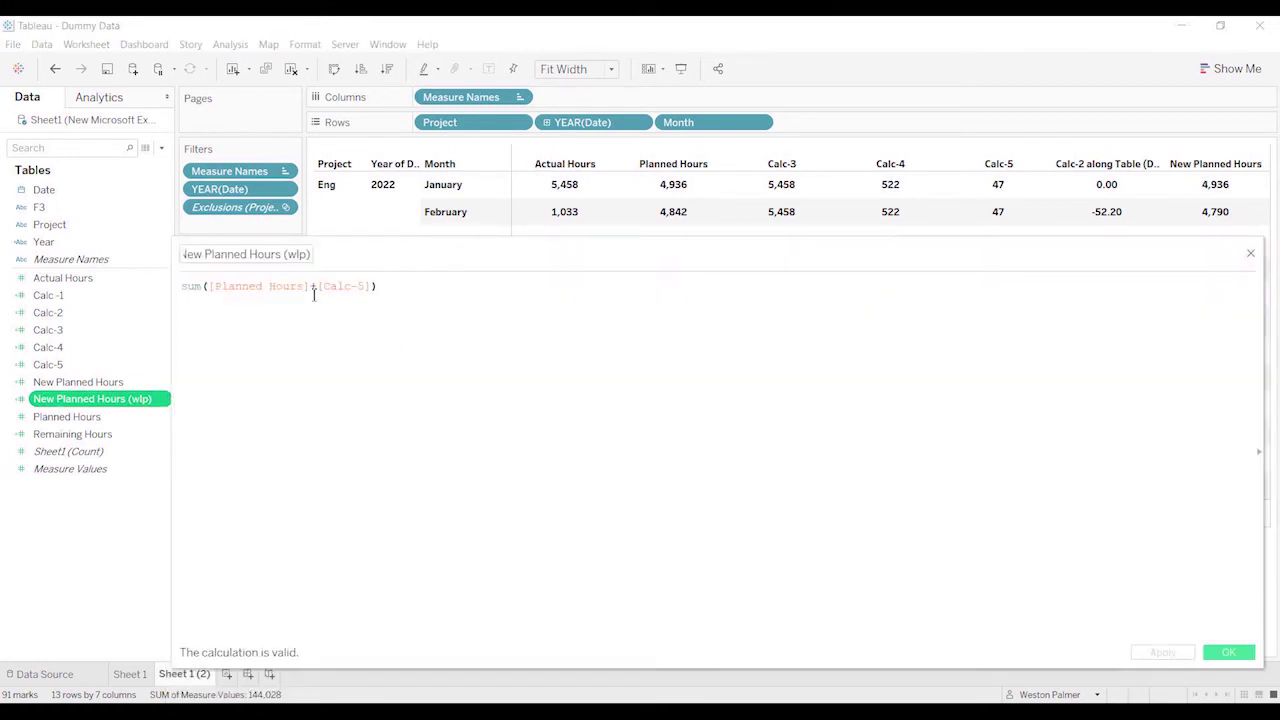
text())
key(End)
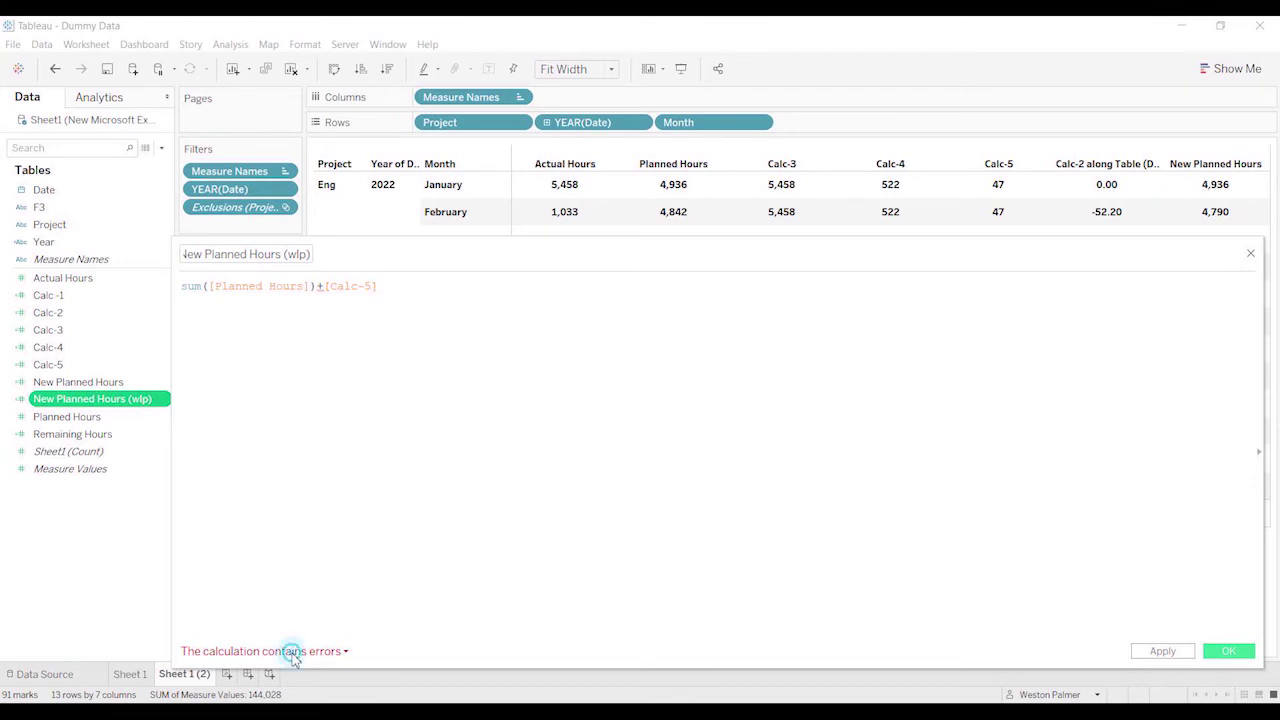
mouse_move(261, 651)
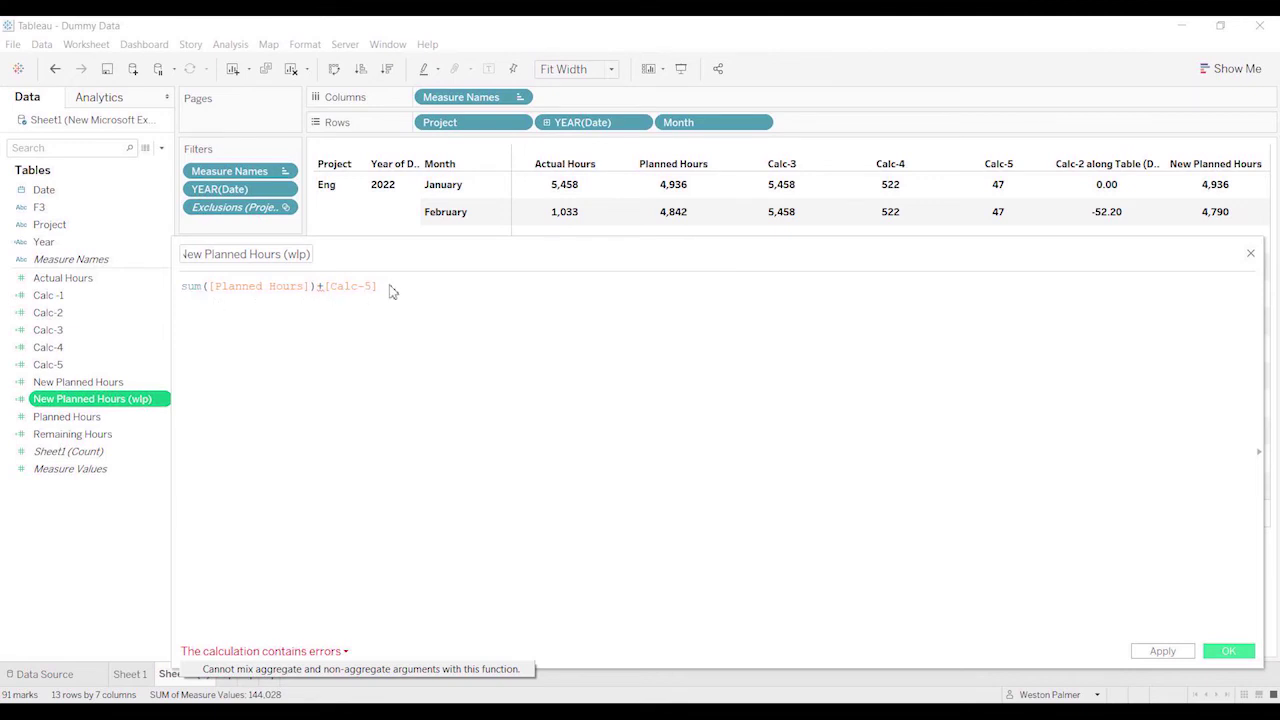
click(318, 288)
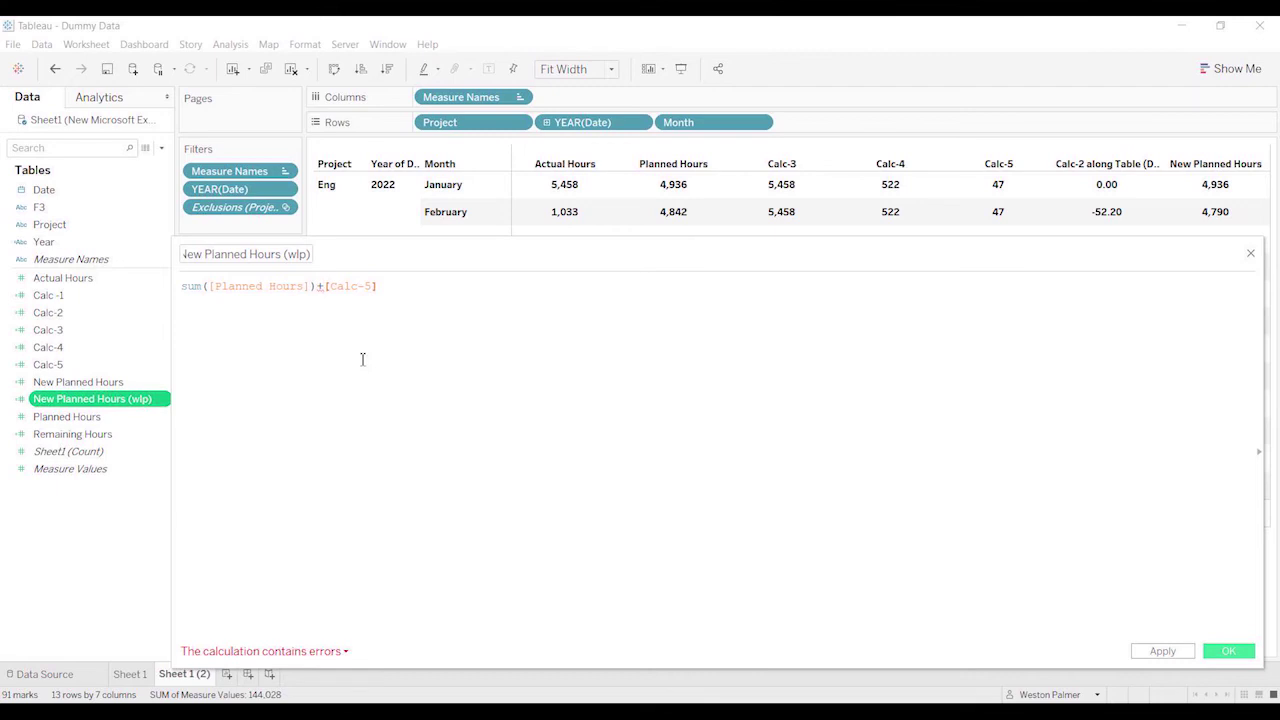
text(max)
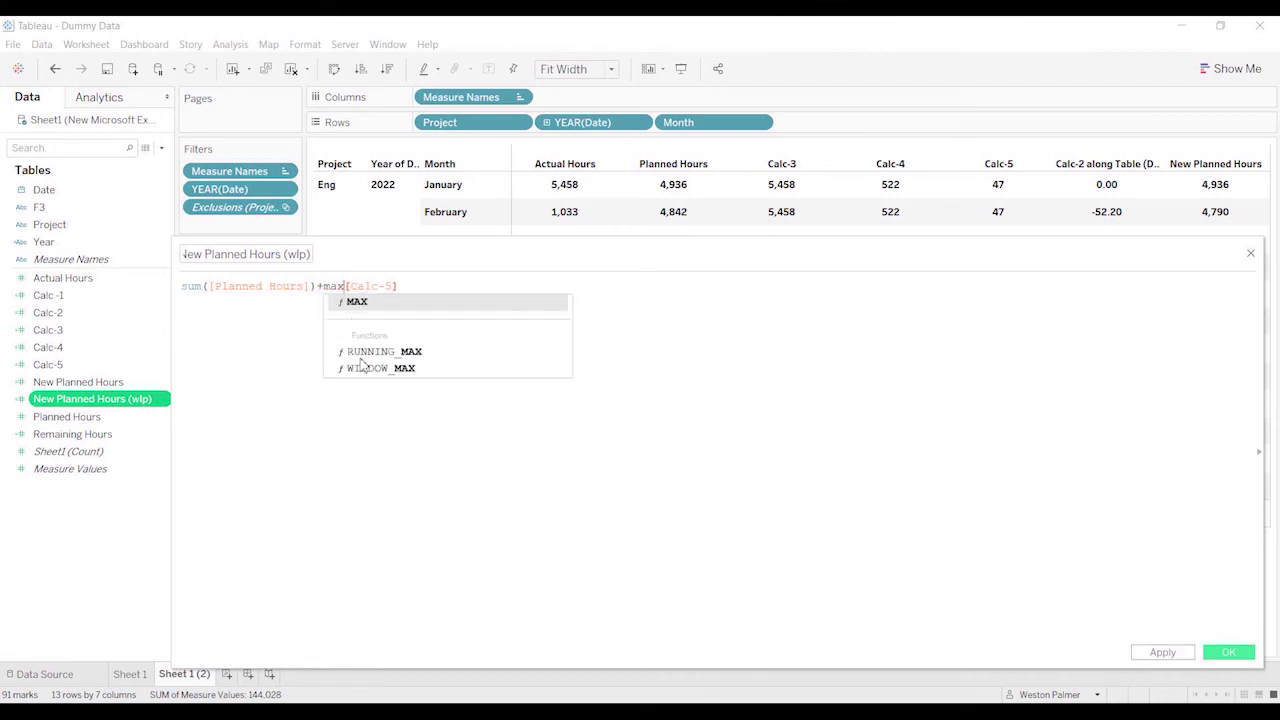
text(()
text())
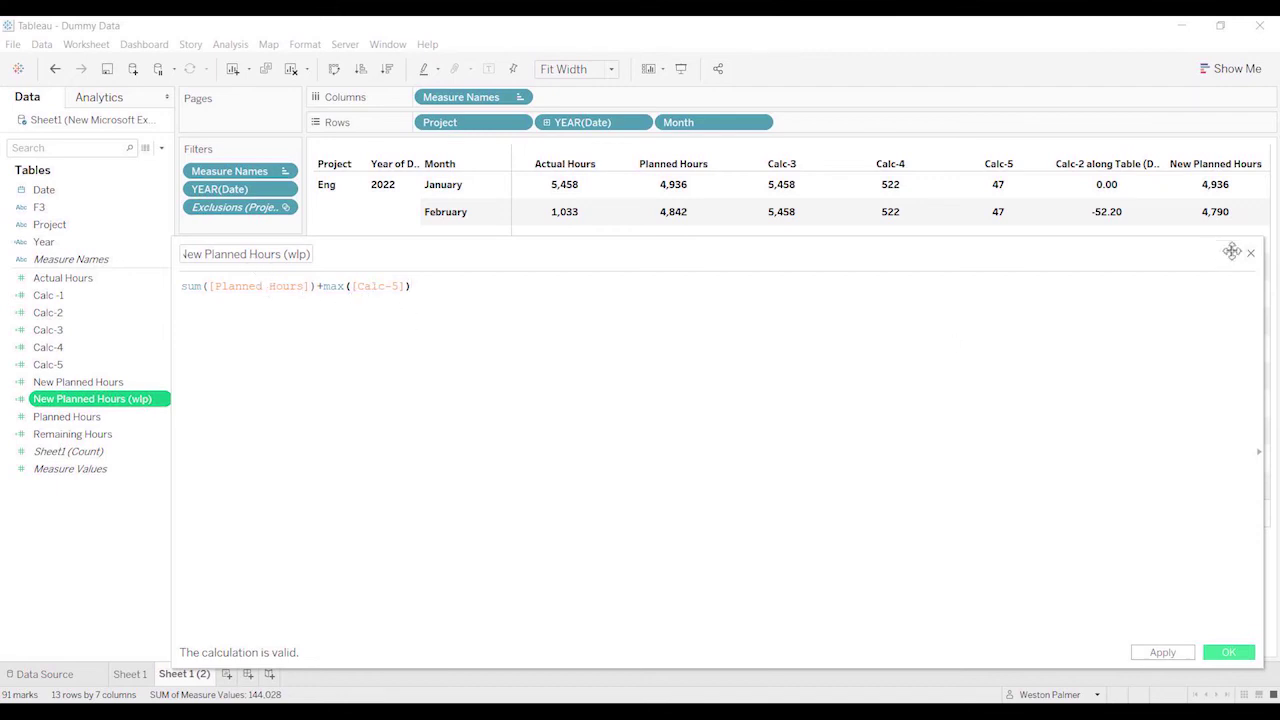
click(1230, 654)
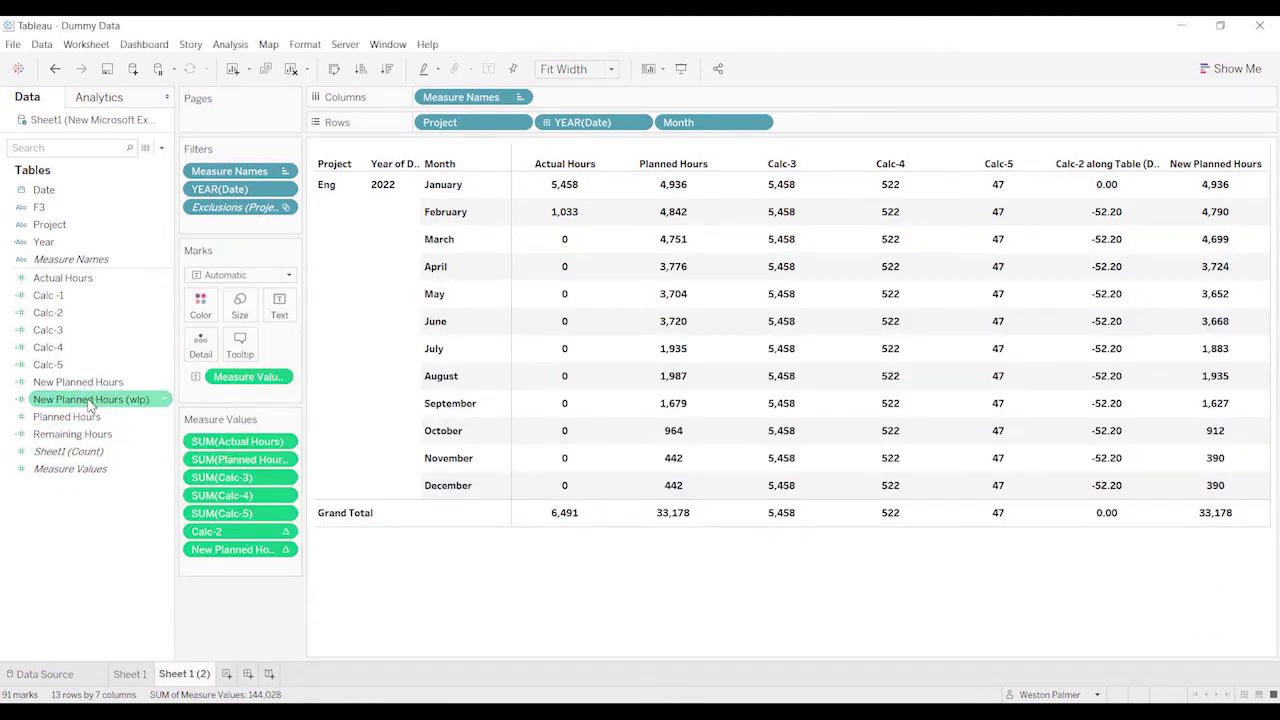
Add New Planned Hours (wlp) to Measure Values and remove the Calc-3 and Calc-4 columns
drag(88, 399, 243, 530)
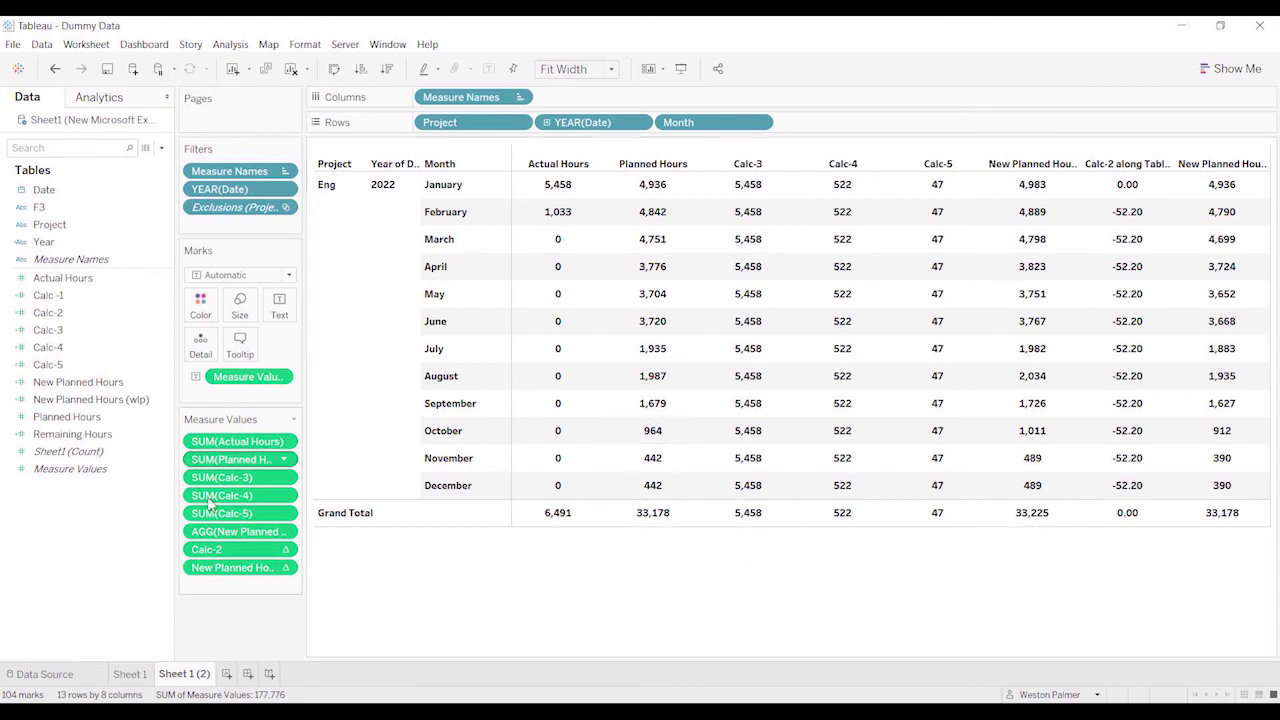
drag(214, 479, 228, 615)
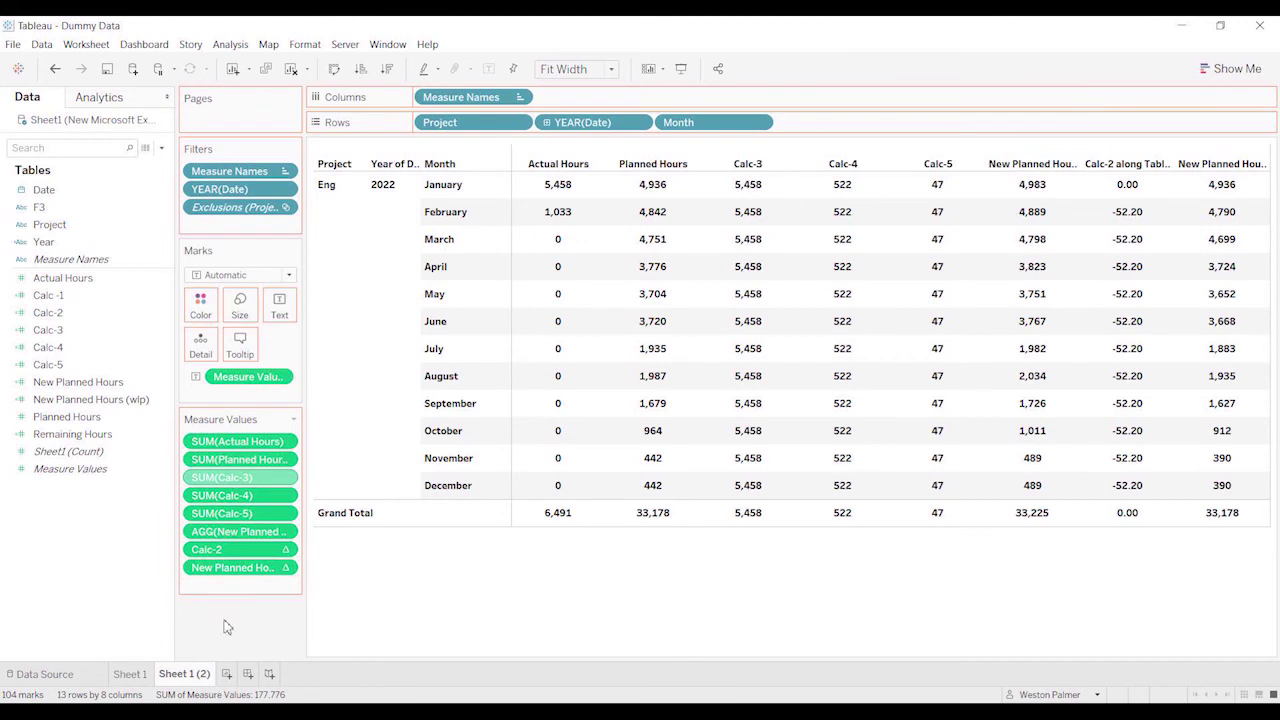
drag(220, 485, 223, 606)
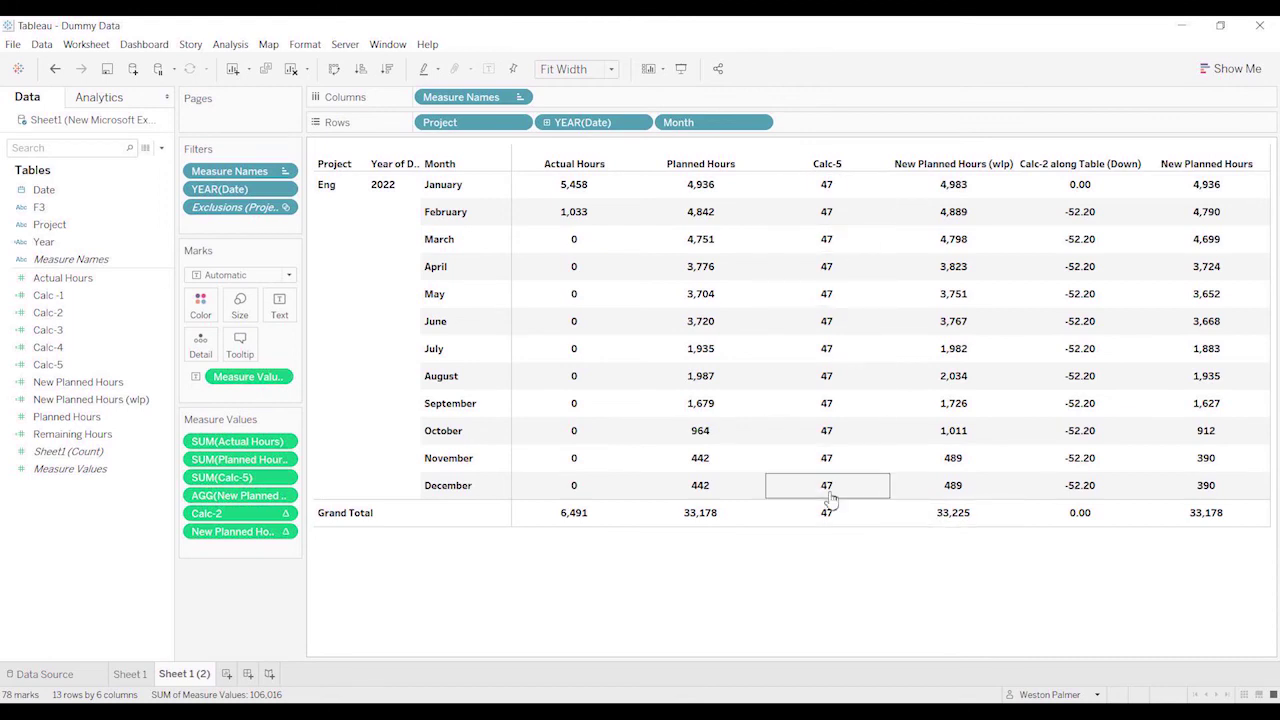
Change max to sum around Calc-5 in New Planned Hours (wlp) and apply it
click(165, 399)
right_click(165, 399)
click(205, 483)
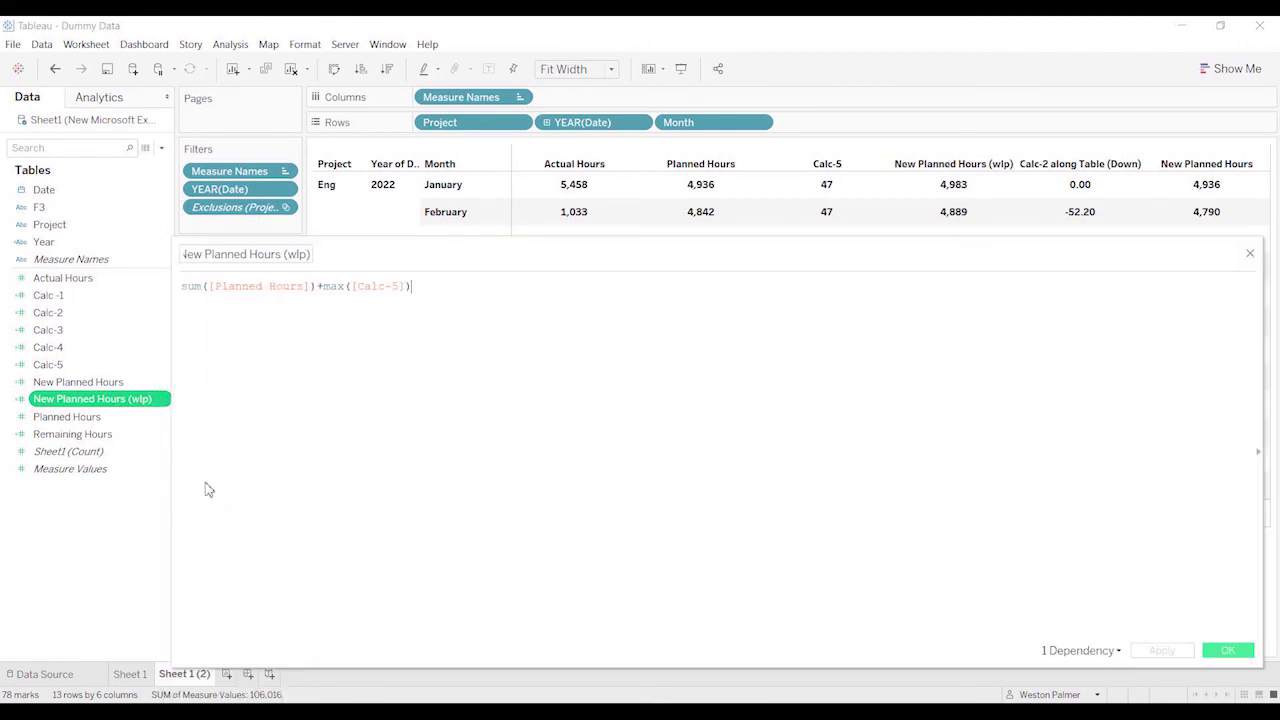
drag(471, 252, 788, 561)
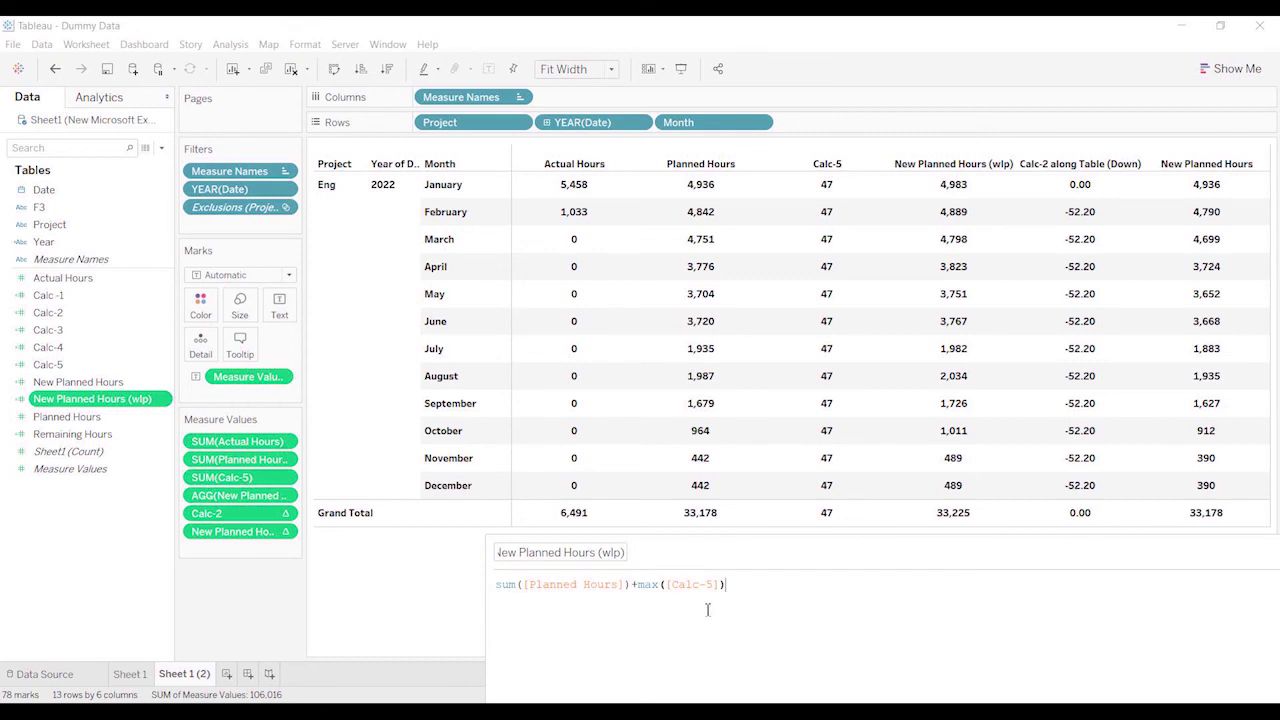
click(644, 582)
double_click(648, 584)
text(sum)
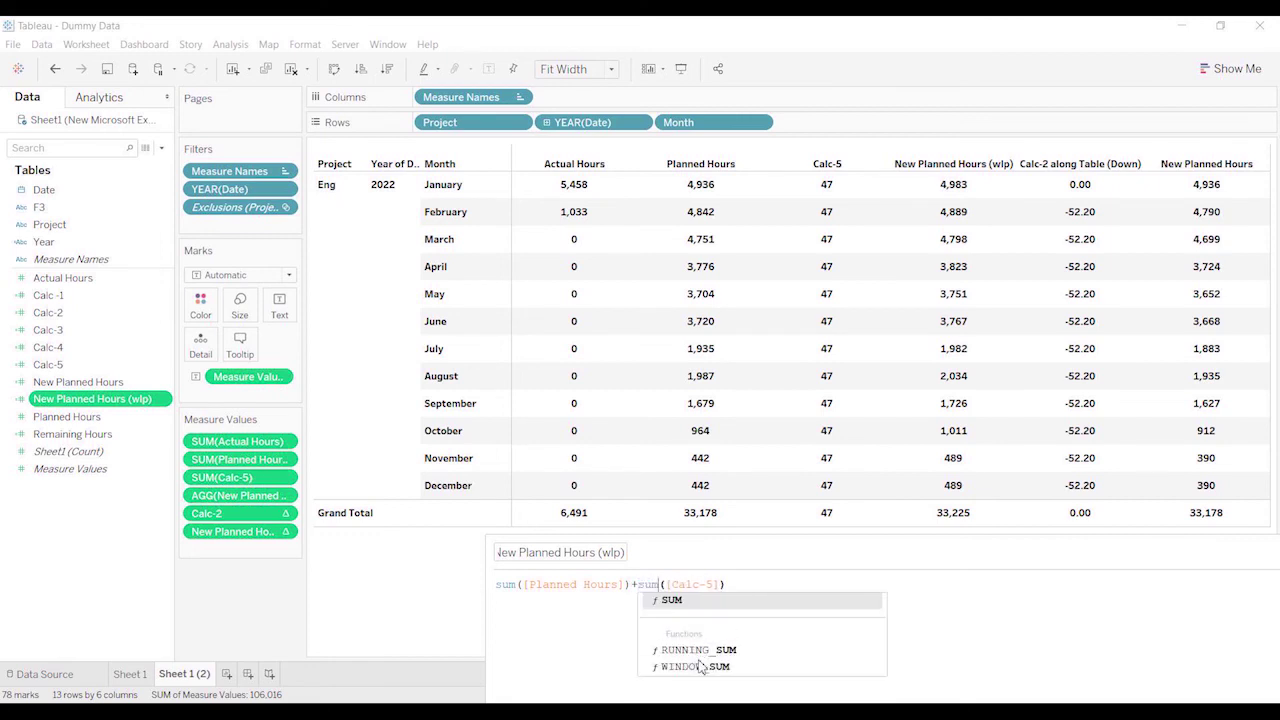
drag(668, 551, 323, 57)
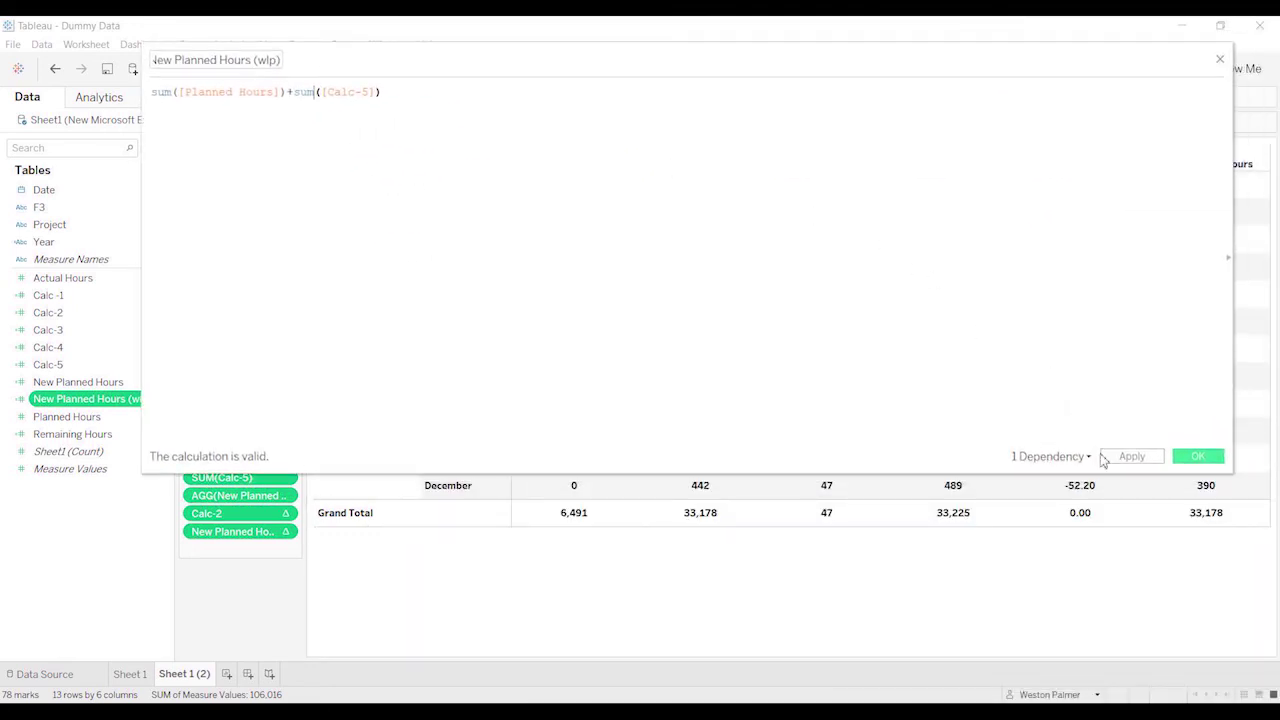
click(1130, 457)
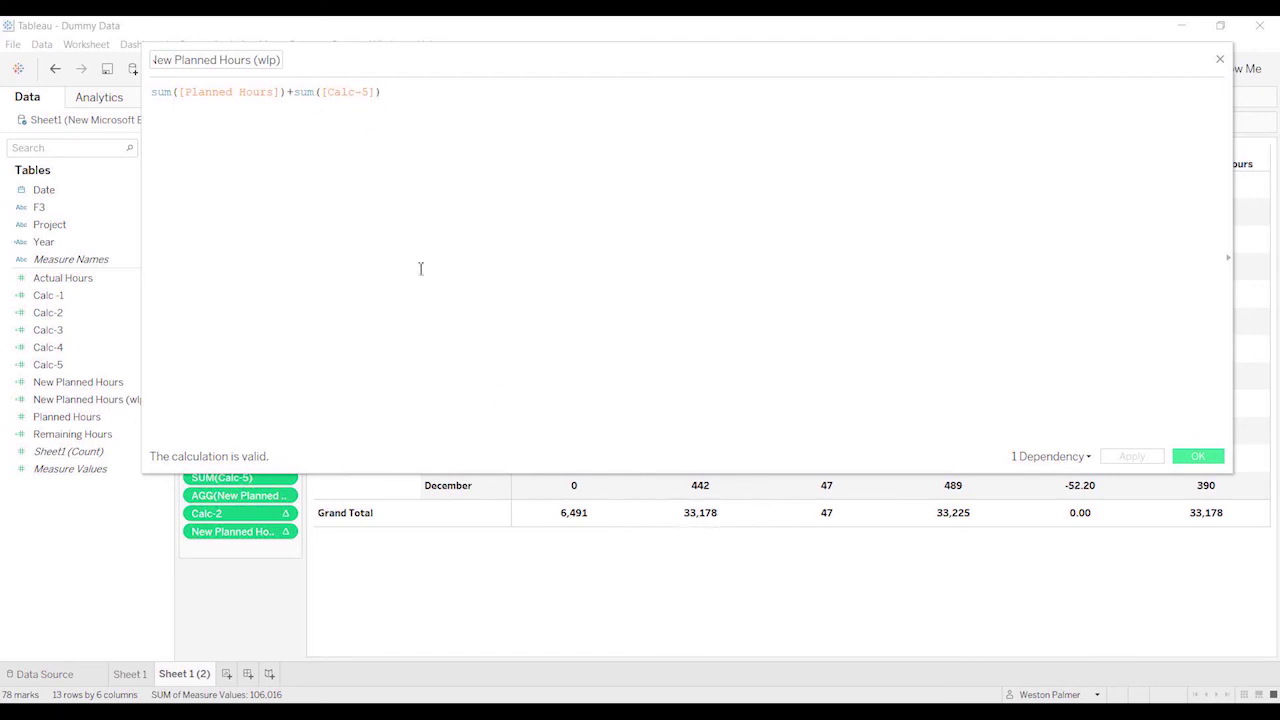
Rewrite the formula as sum([Planned Hours]+[Calc-5]), bringing the grand total to 33,747
click(286, 92)
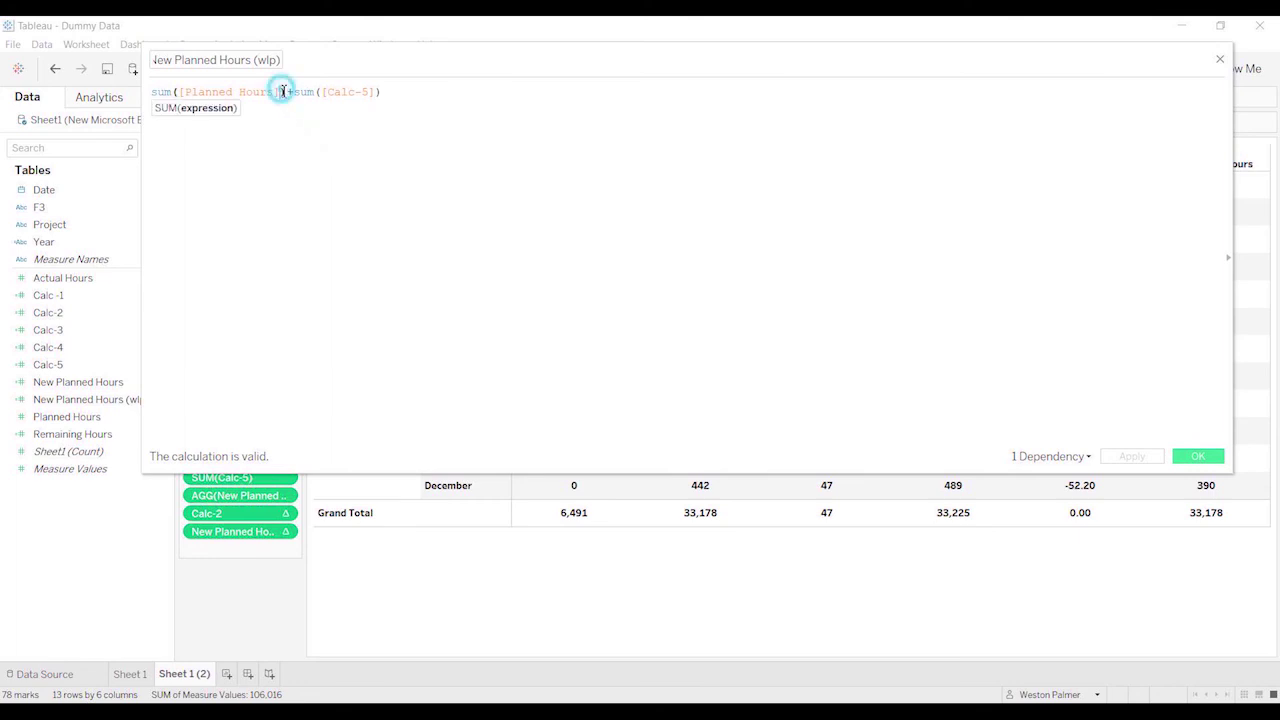
key(BackSpace)
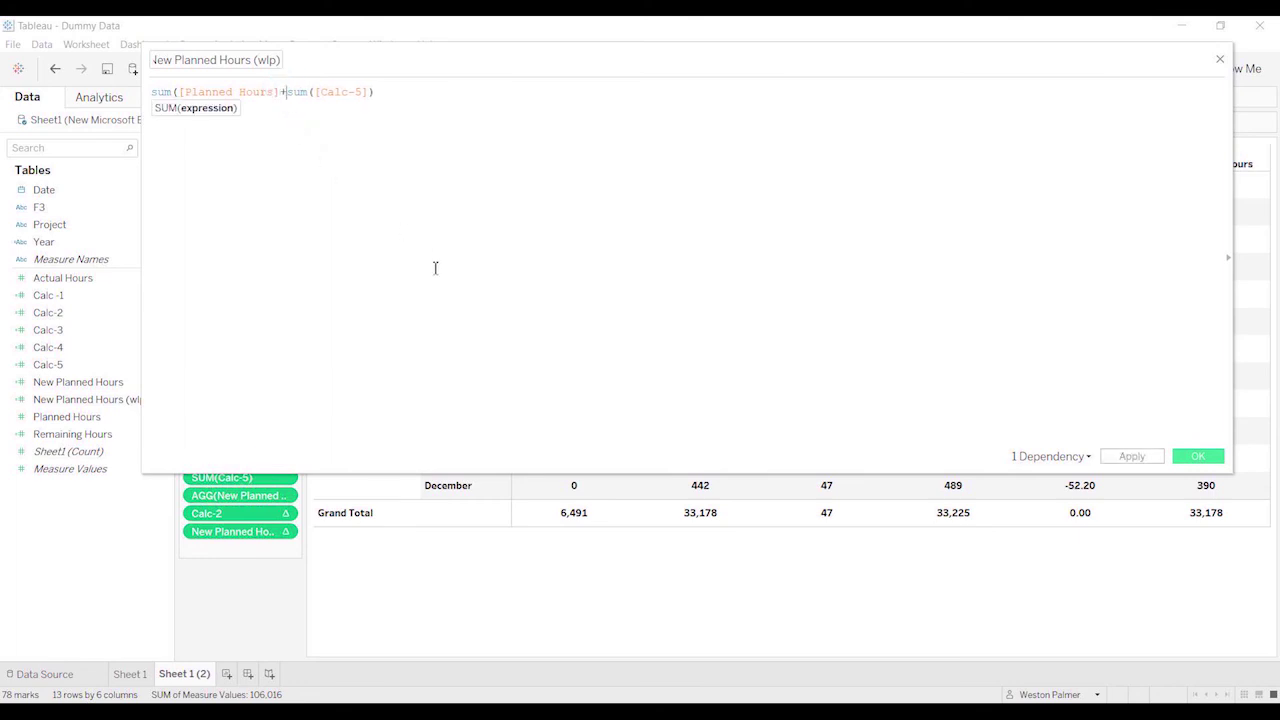
key(Delete)
key(Delete)
key(Delete)
key(Delete)
click(427, 190)
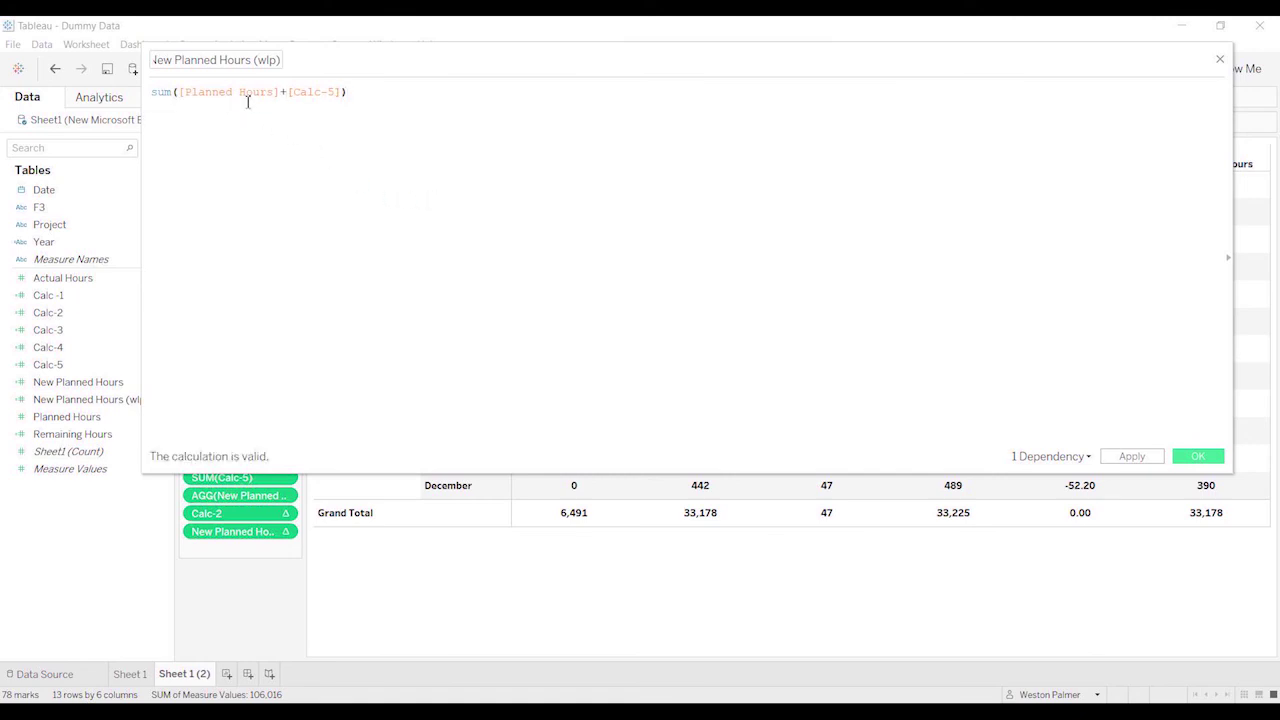
click(1143, 458)
Save the wlp formula, then try wrapping Calc-2 in sum() within New Planned Hours
click(1198, 456)
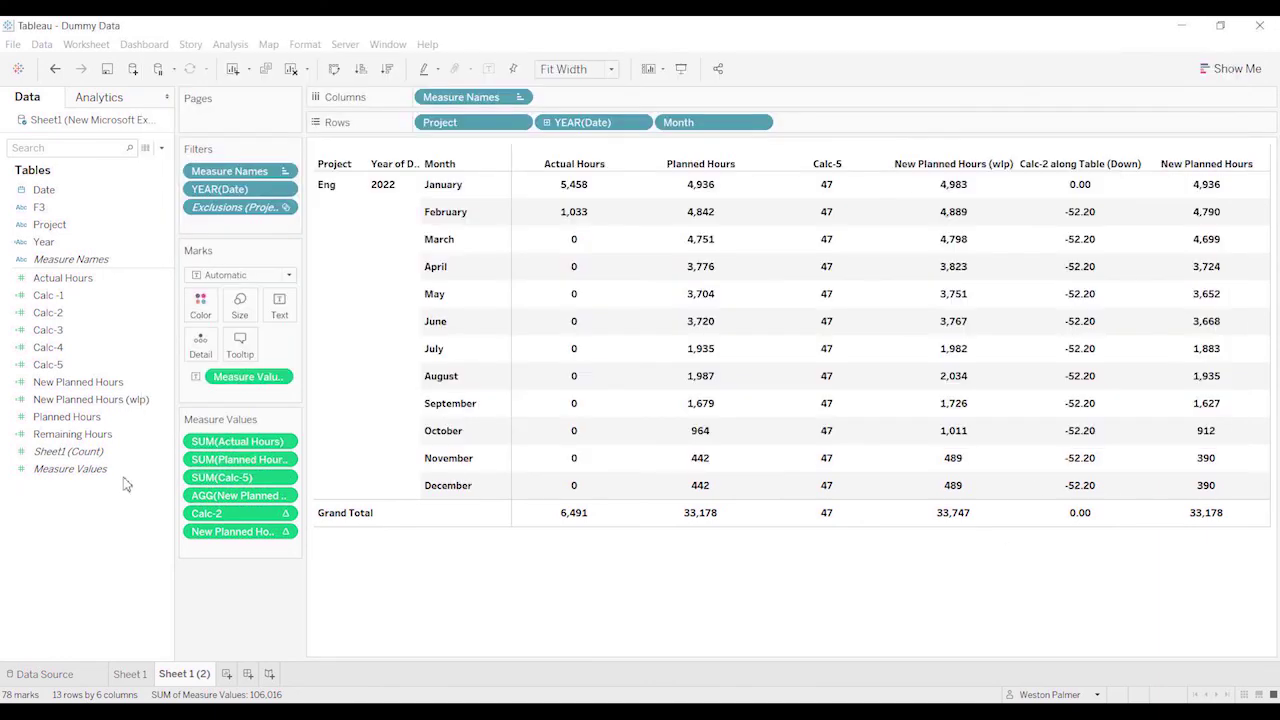
mouse_move(78, 382)
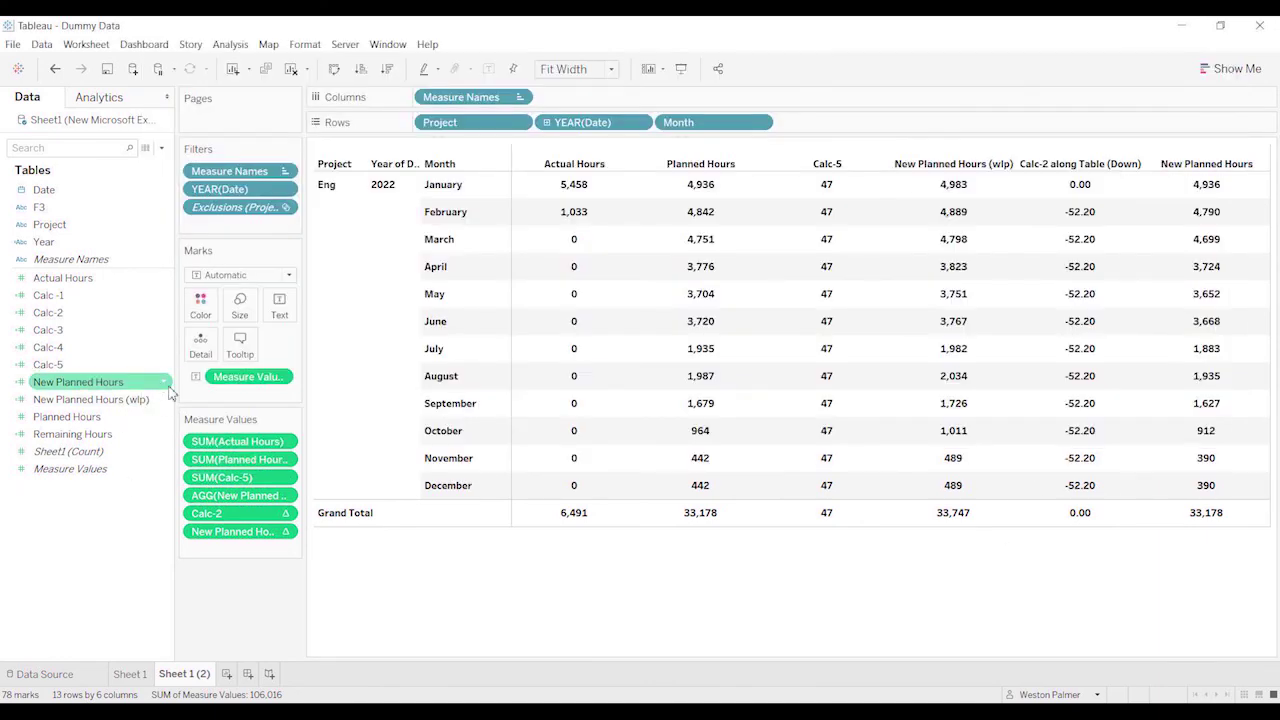
click(164, 382)
click(214, 455)
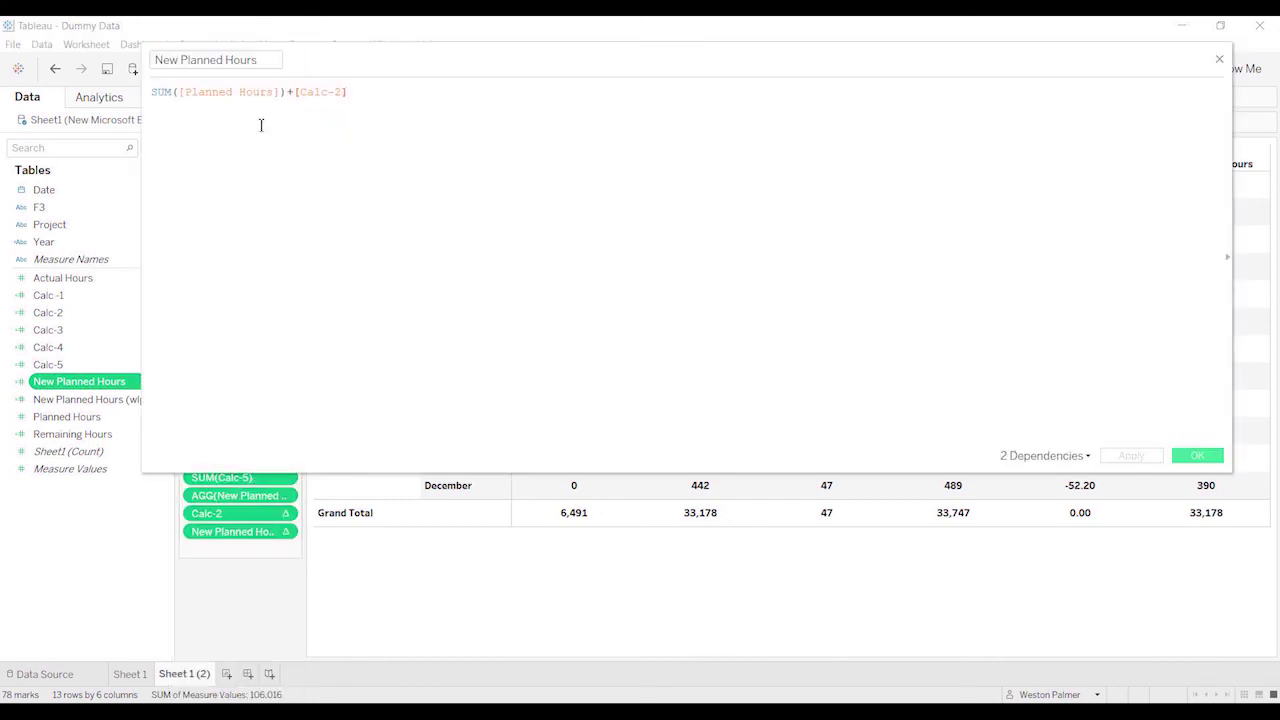
click(294, 93)
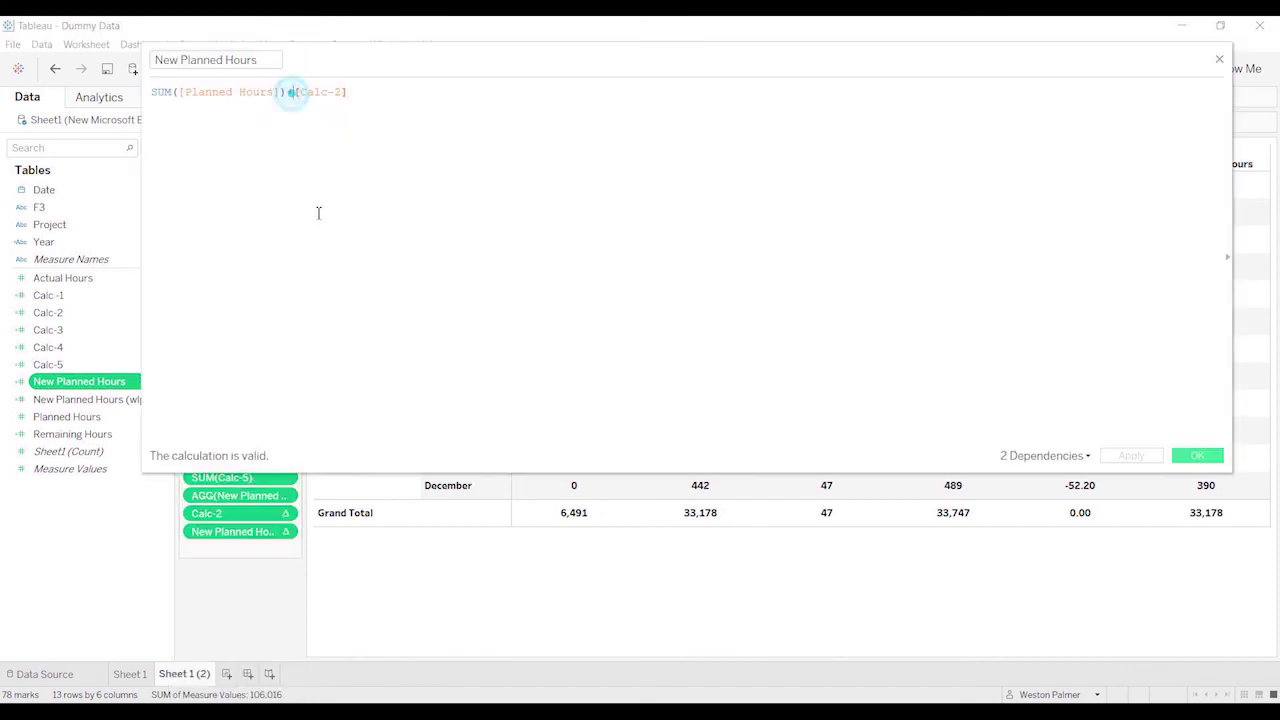
text(sum()
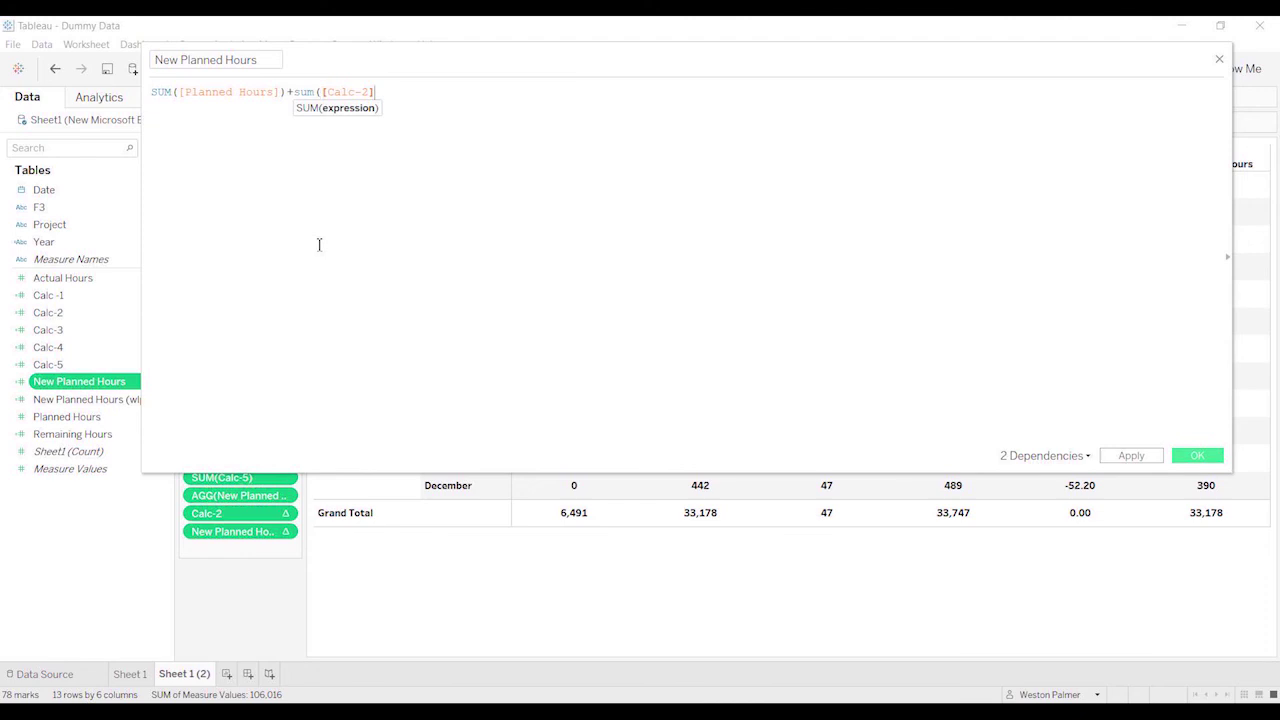
key(End)
text())
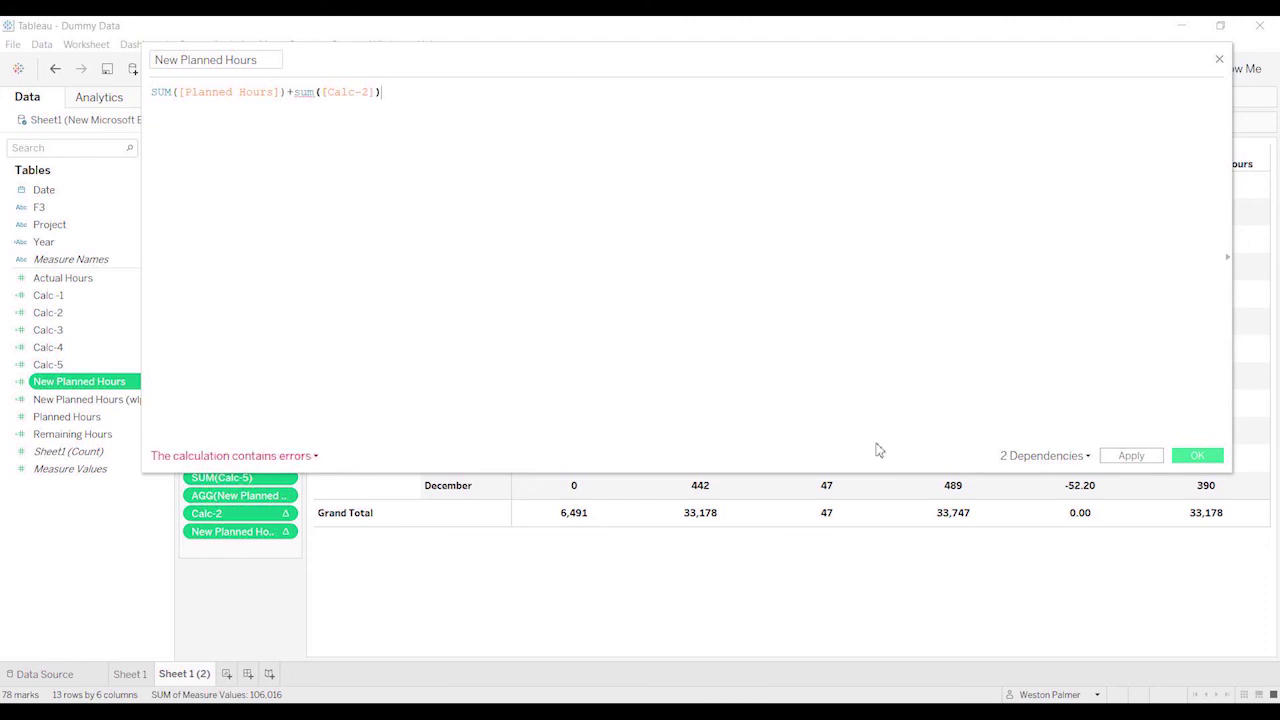
Check the aggregation error, remove the extra sum around Calc-2, and save the calculation
click(316, 455)
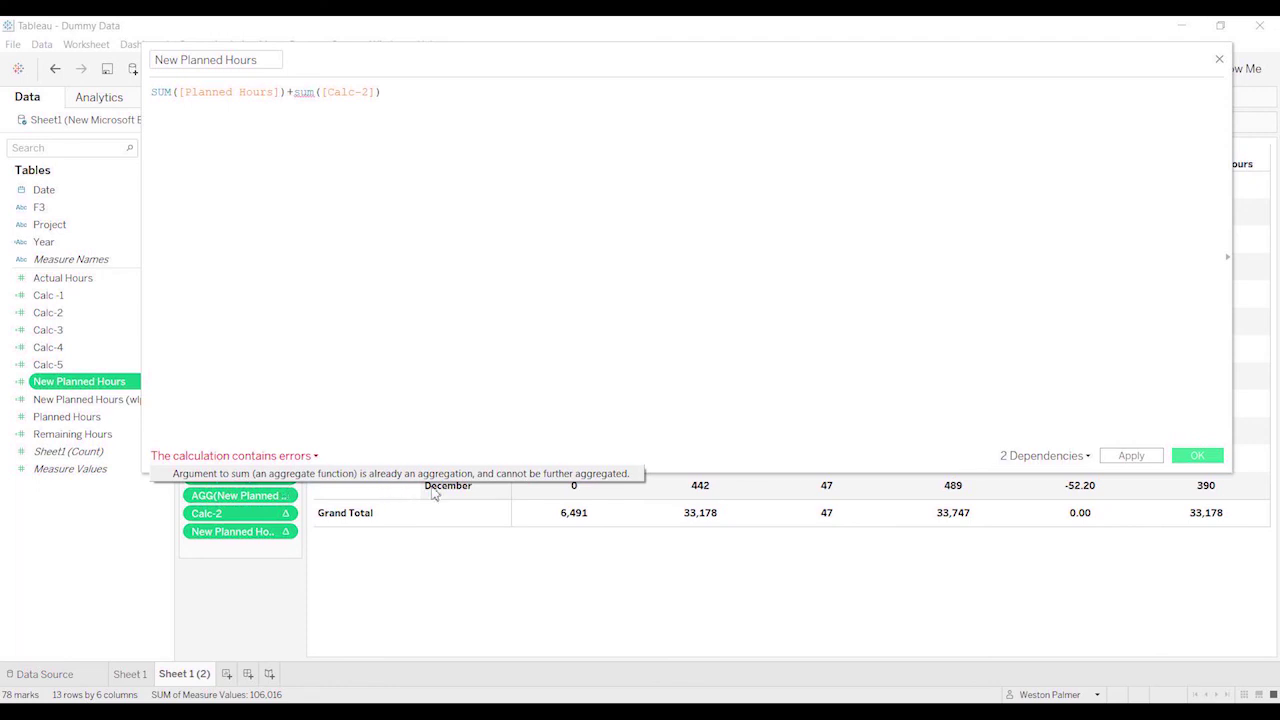
click(296, 92)
double_click(300, 92)
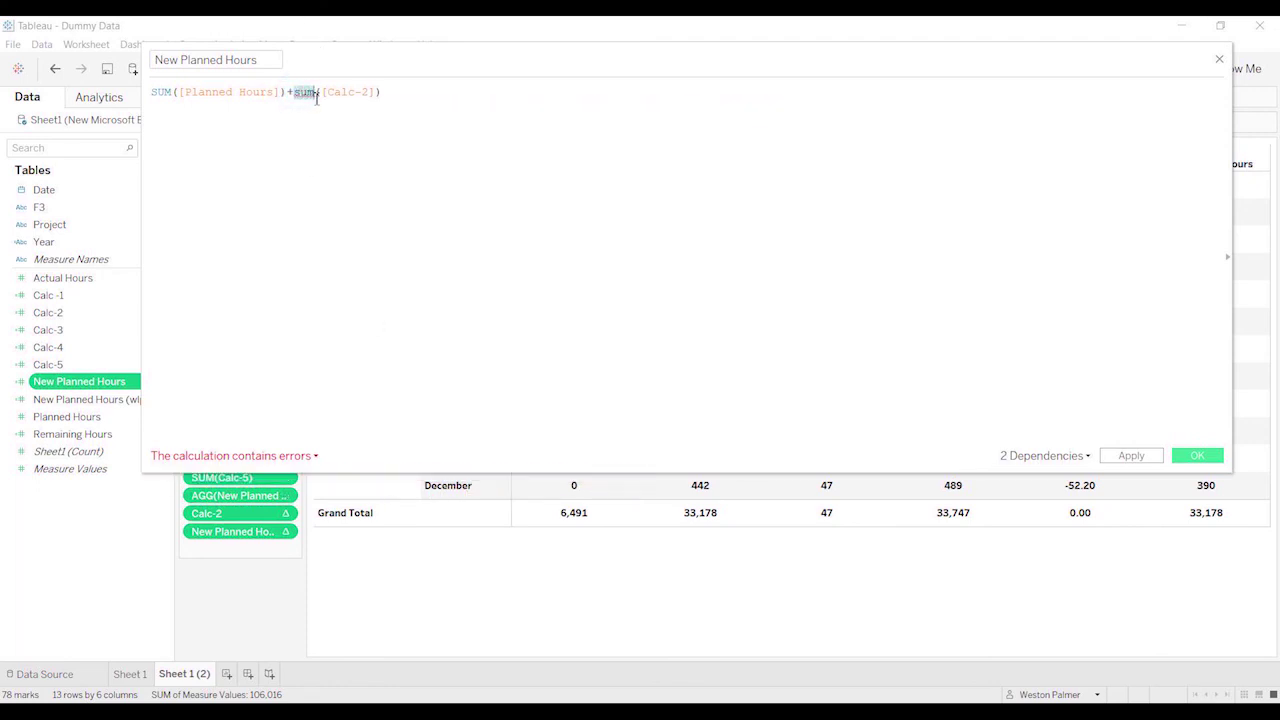
key(BackSpace)
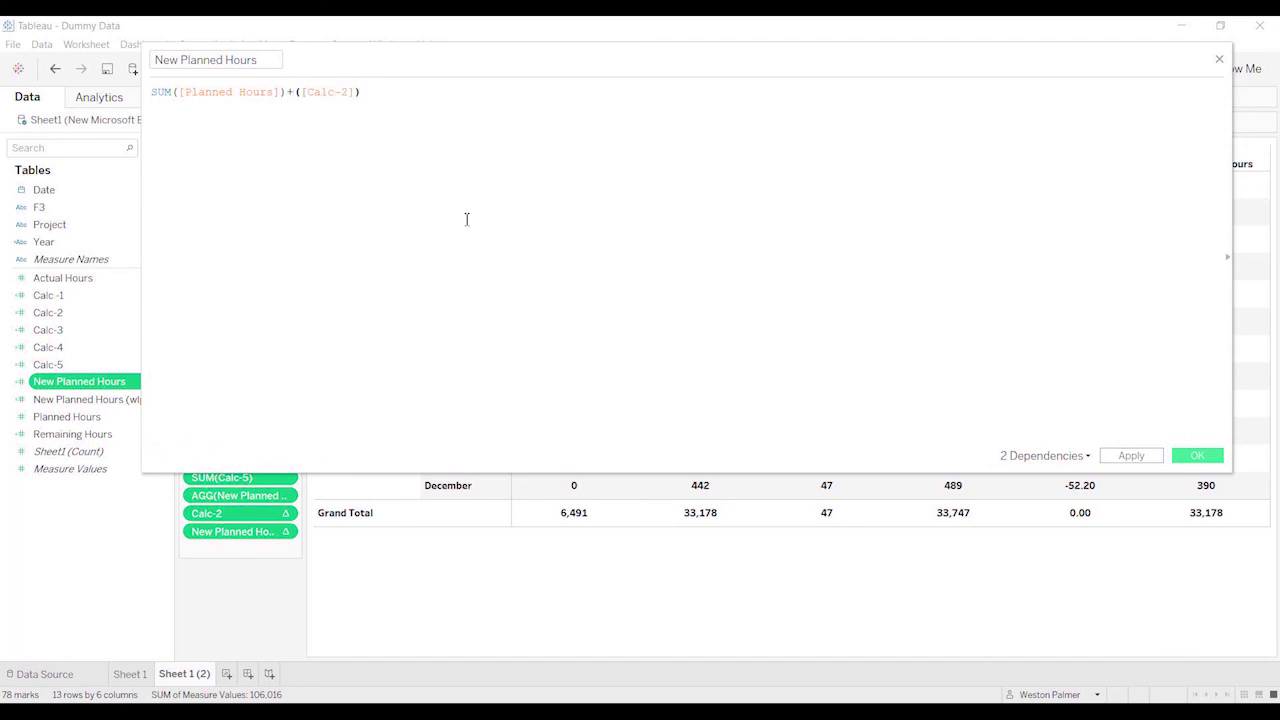
click(1192, 458)
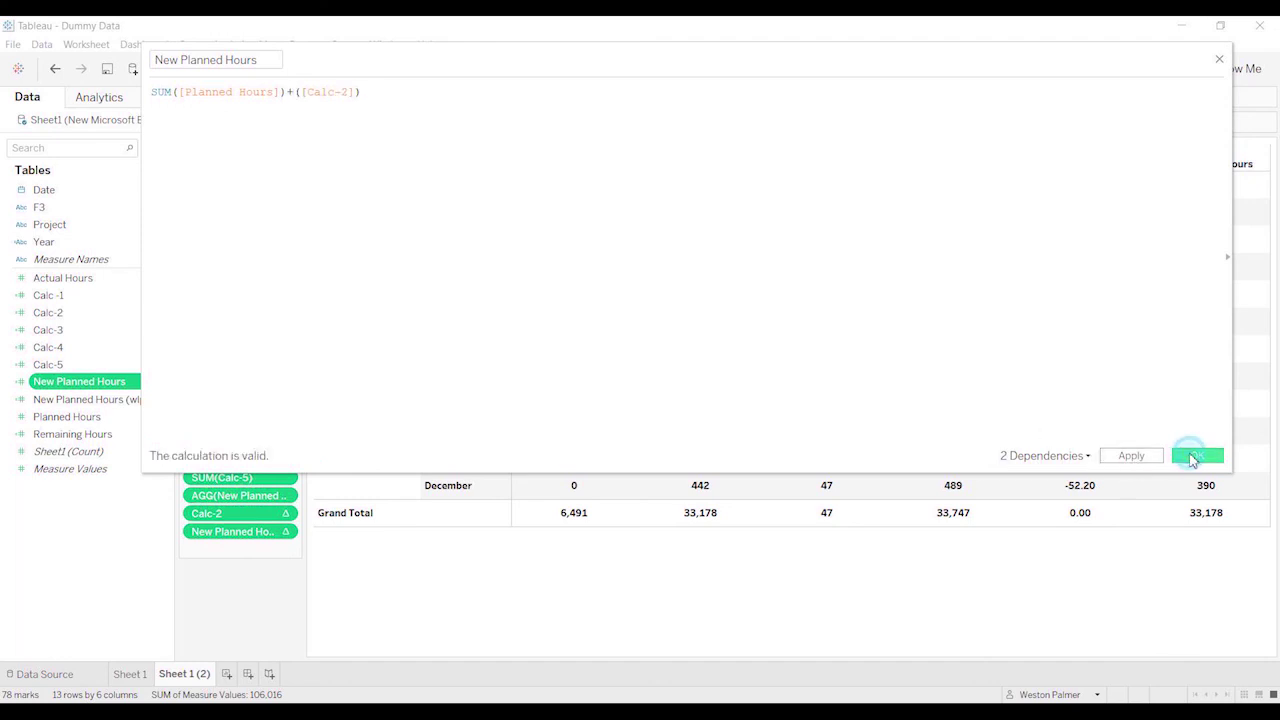